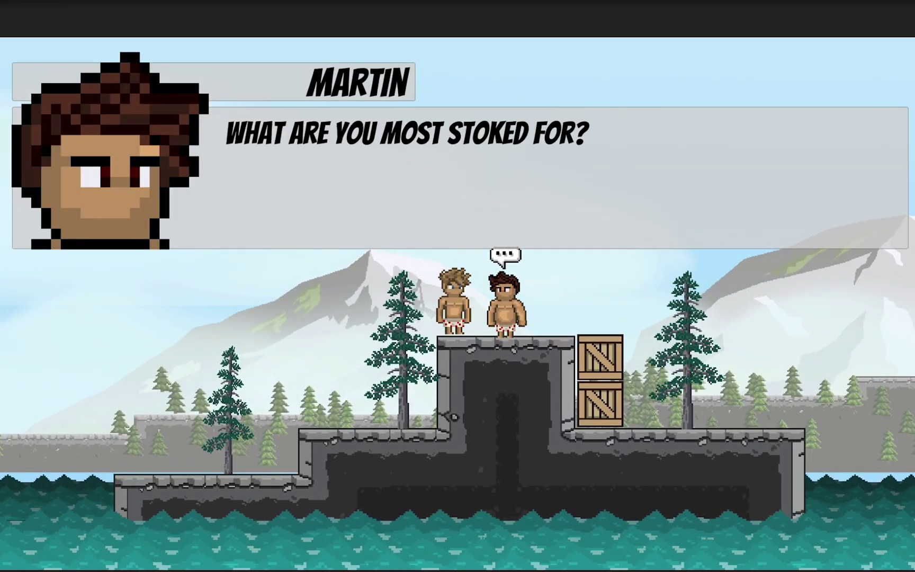
Select the All of It answer in the finished dialogue demo.
key("Right")
key("Right")
key("Right")
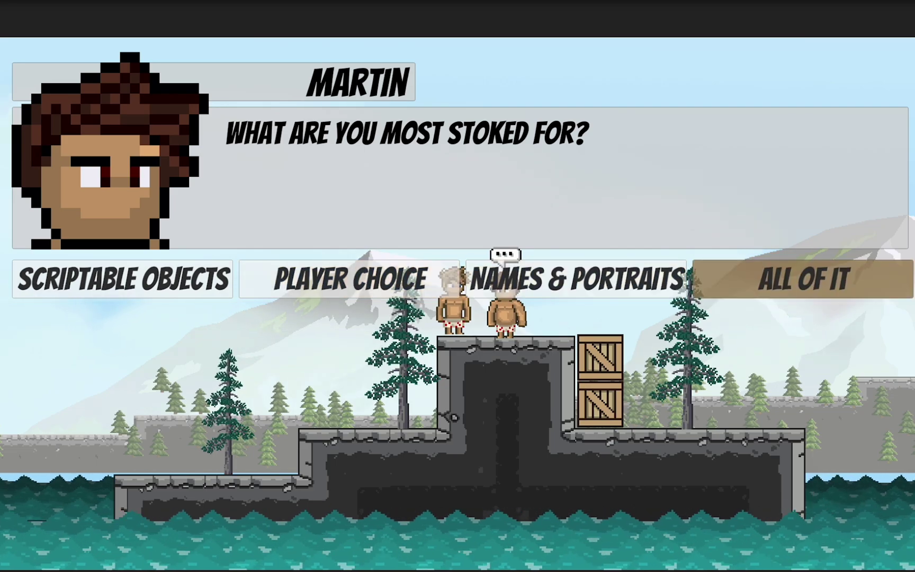
key("Return")
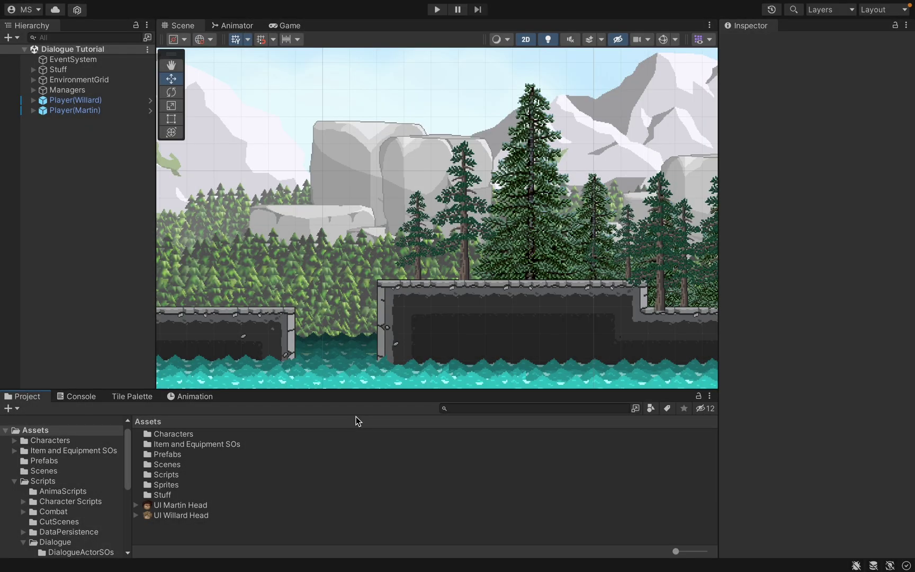
Create a UI canvas named DialogueCanvas in the Hierarchy.
right_click(105, 177)
mouse_move(174, 430)
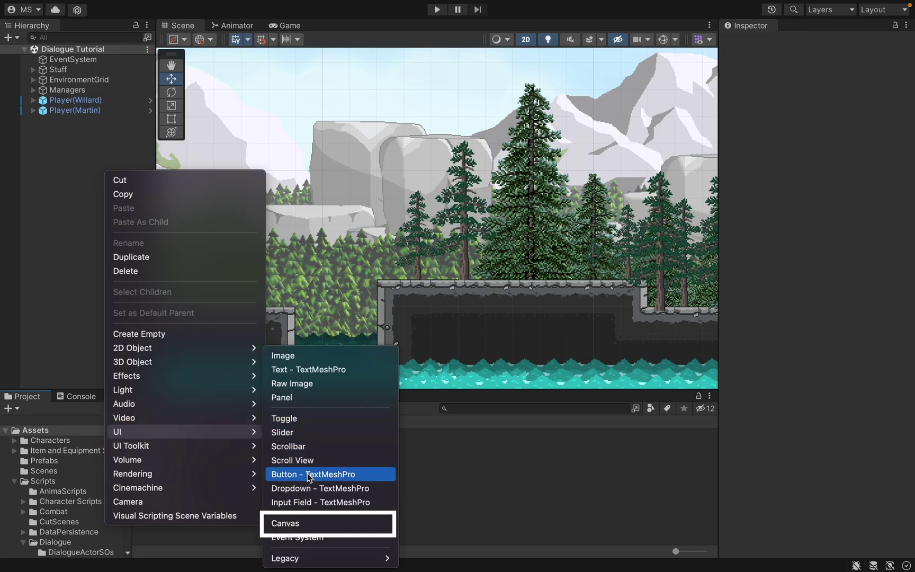
left_click(304, 524)
type("Dialog")
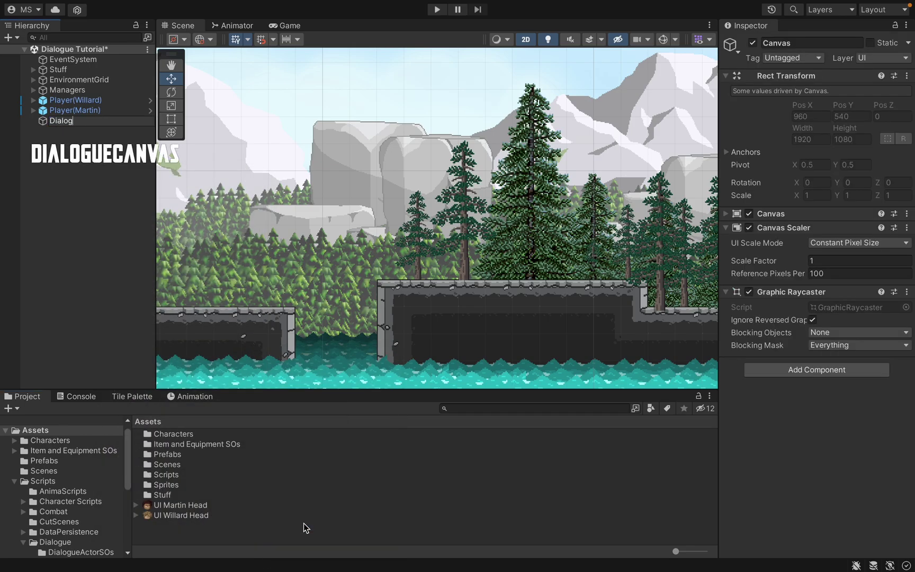
type("ueCanvas")
key("Return")
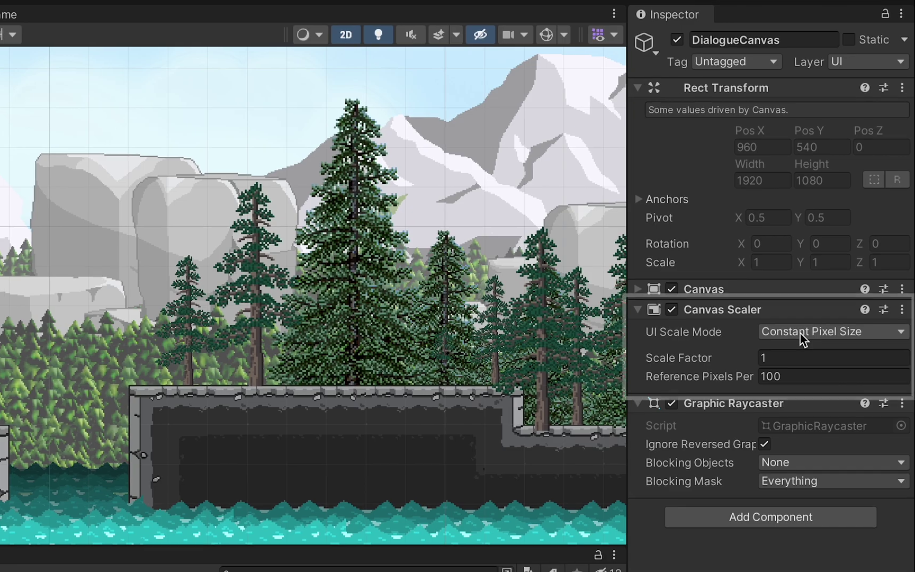
Make the canvas Scale With Screen Size at 1920×1080 reference resolution, viewing the Game view.
left_click(817, 300)
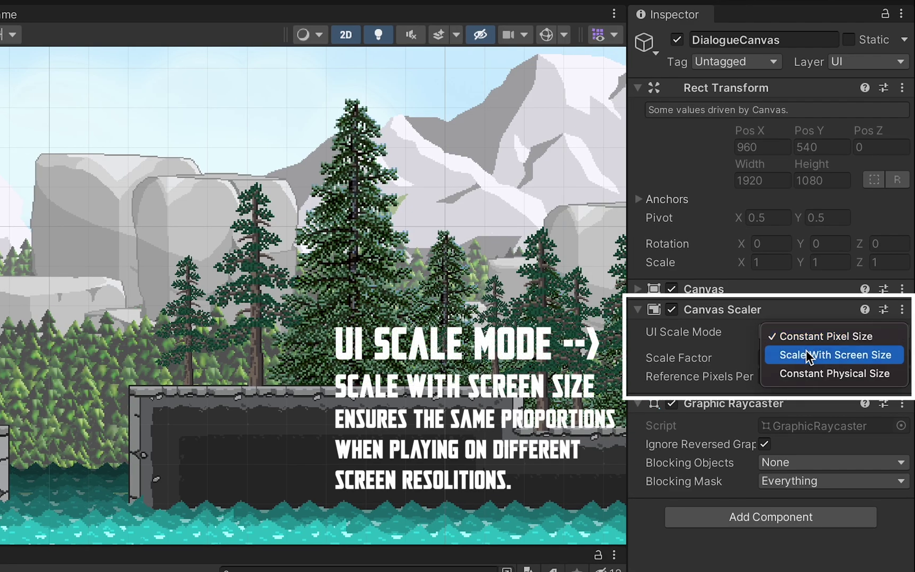
left_click(807, 353)
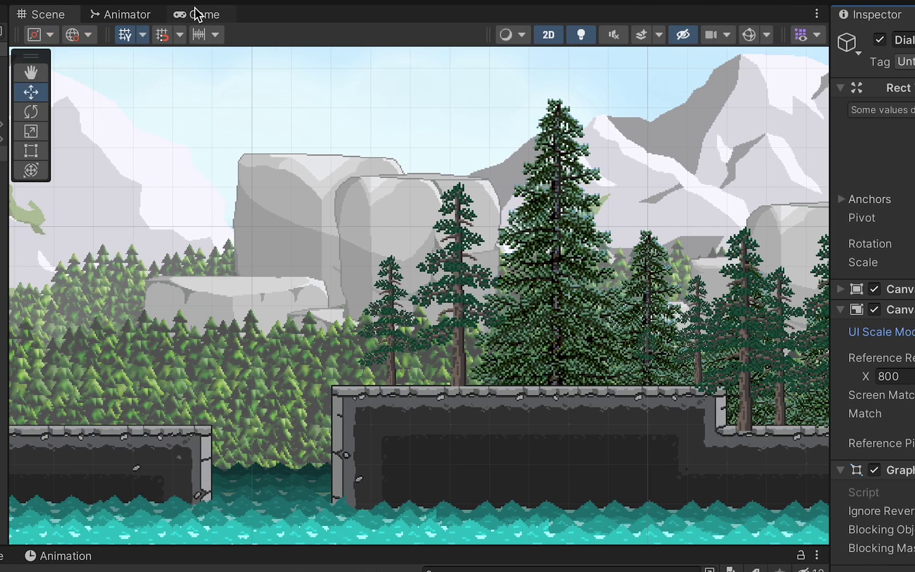
left_click(195, 14)
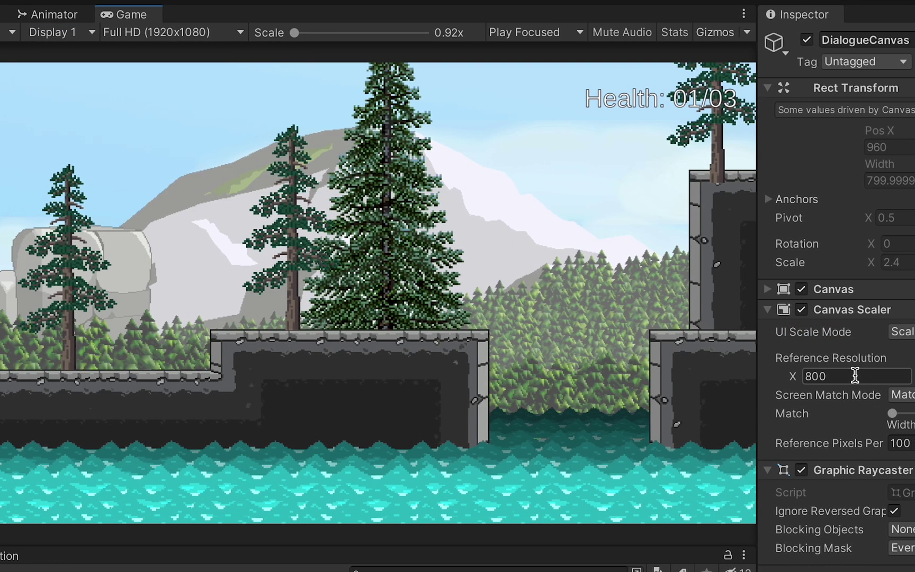
left_click(728, 375)
type("1920")
key("Tab")
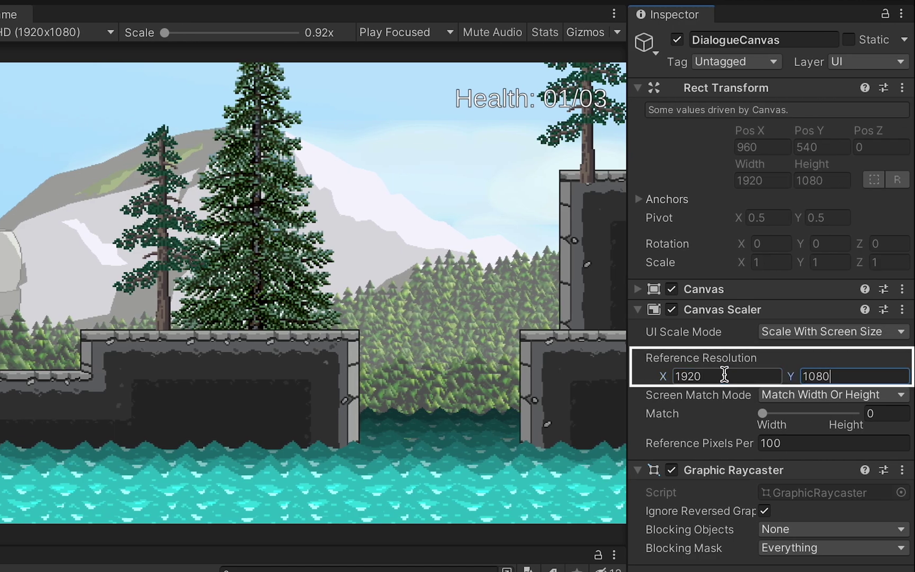
type("1080")
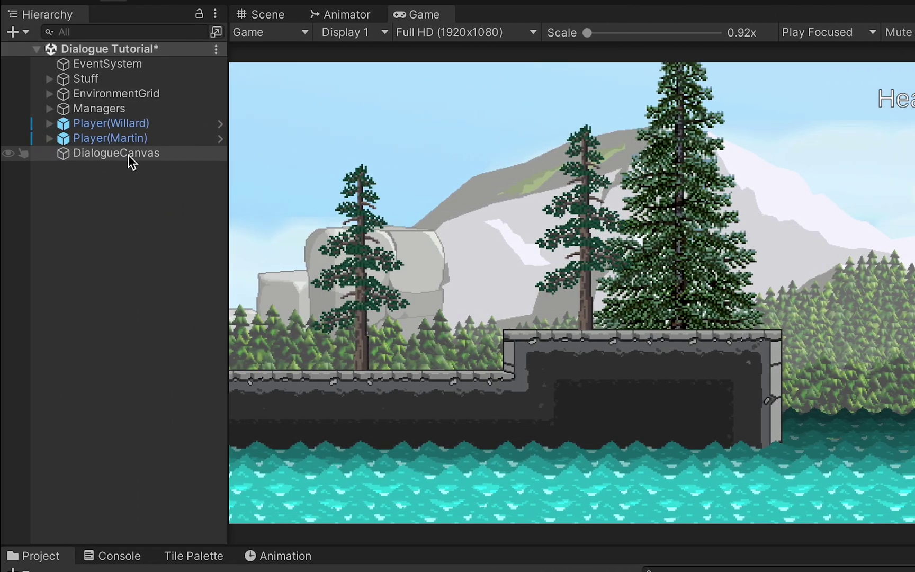
right_click(111, 154)
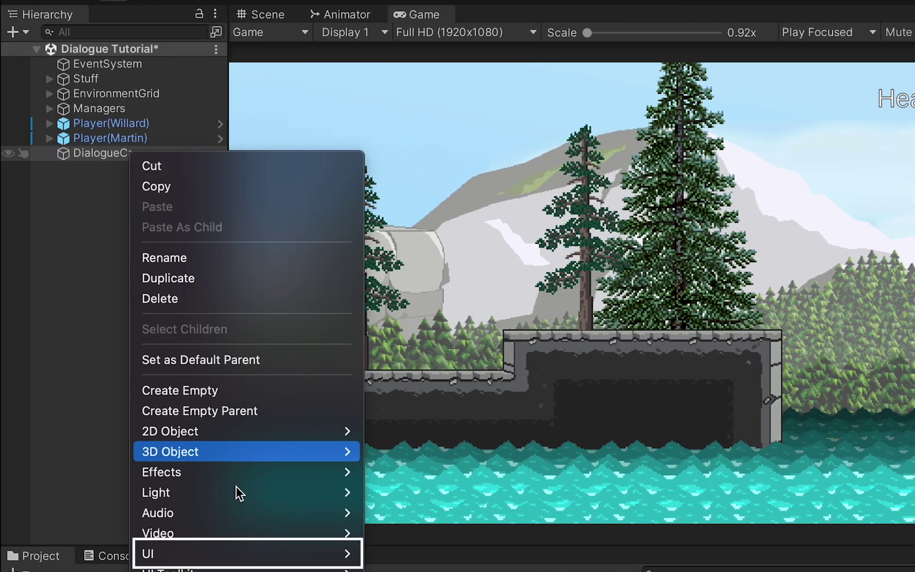
Add a panel named NamePanel inside DialogueCanvas and frame the canvas.
mouse_move(300, 551)
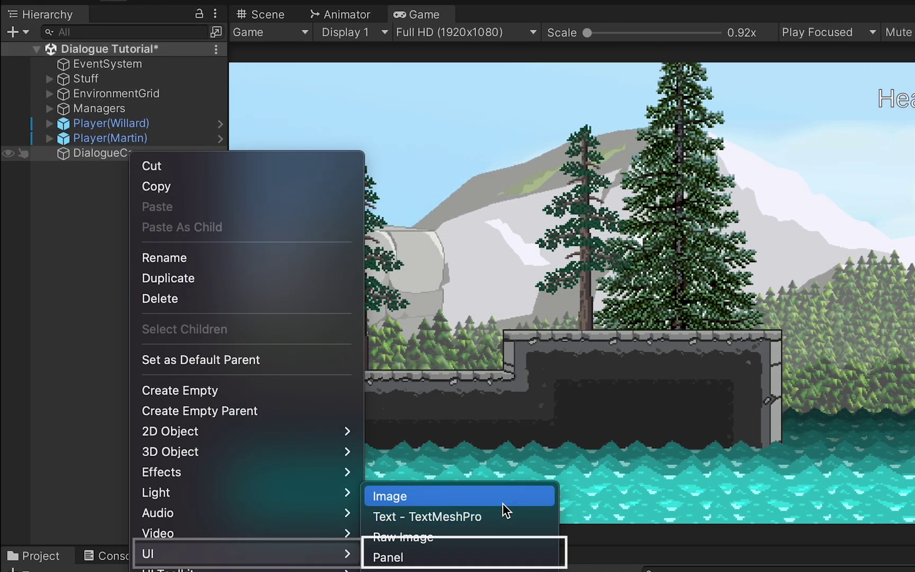
left_click(475, 560)
type("Name")
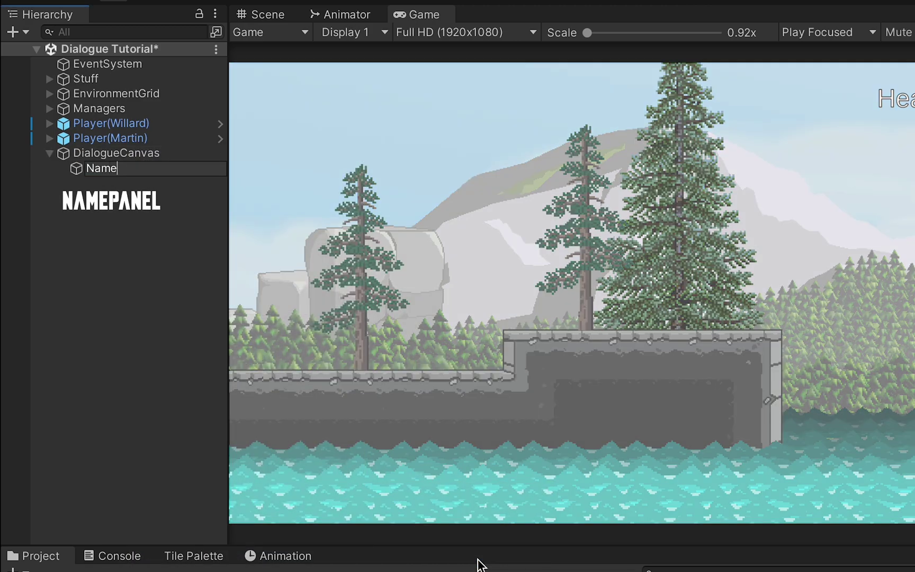
type("Panel")
key("Return")
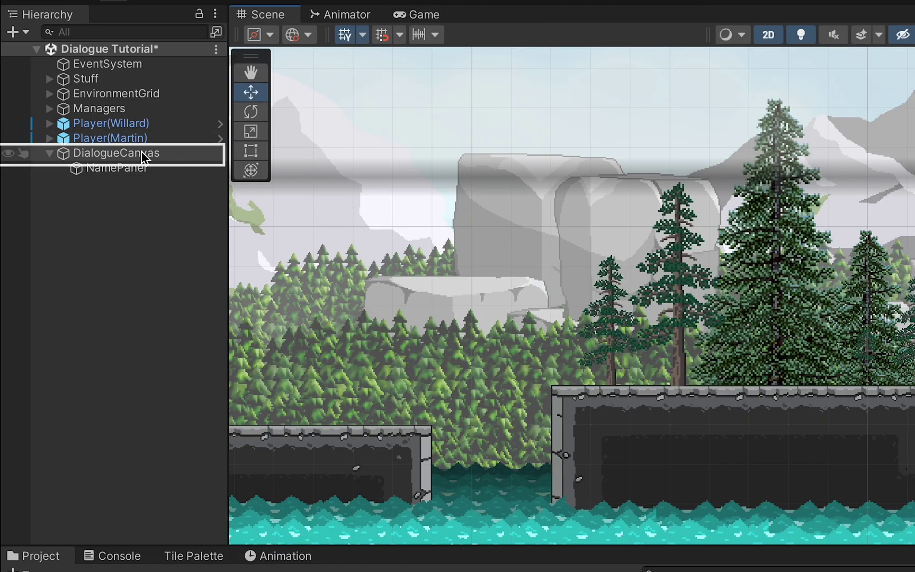
double_click(140, 153)
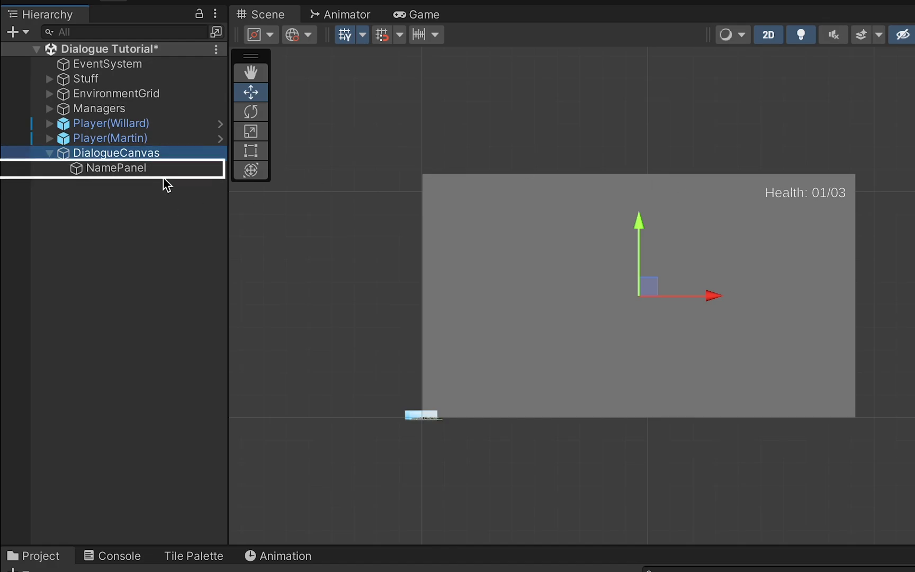
left_click(168, 173)
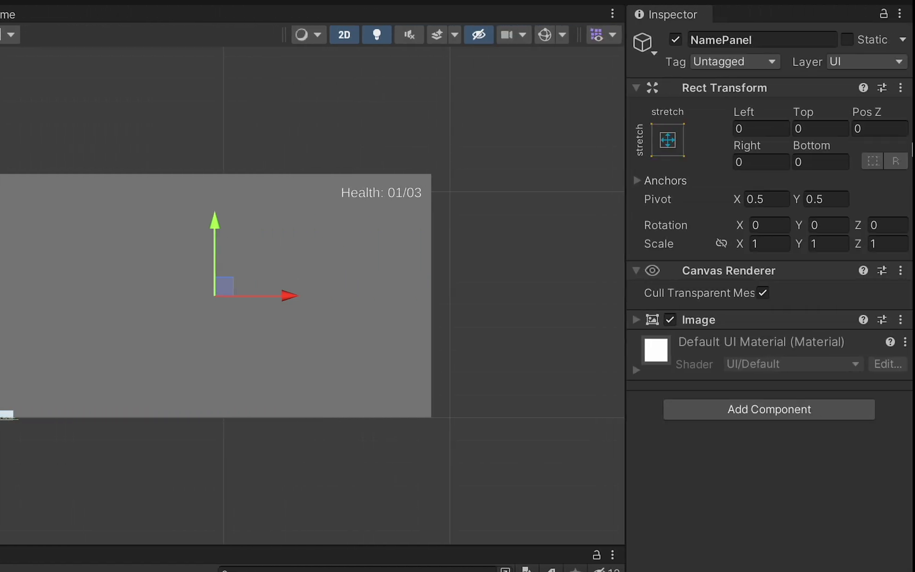
Inset NamePanel Left 50, Top 50, Right 1050, Bottom 950.
left_click(765, 129)
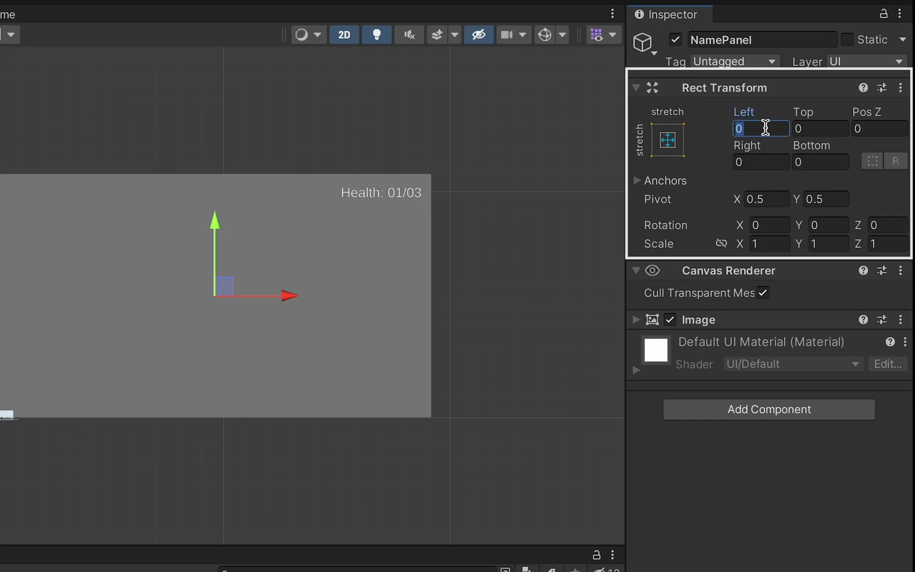
type("50")
key("Tab")
type("50")
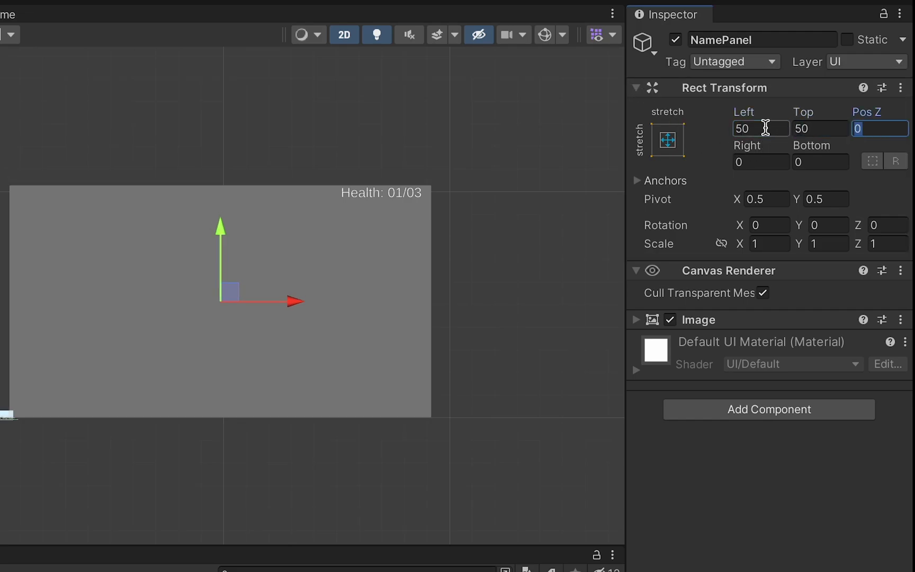
type("10")
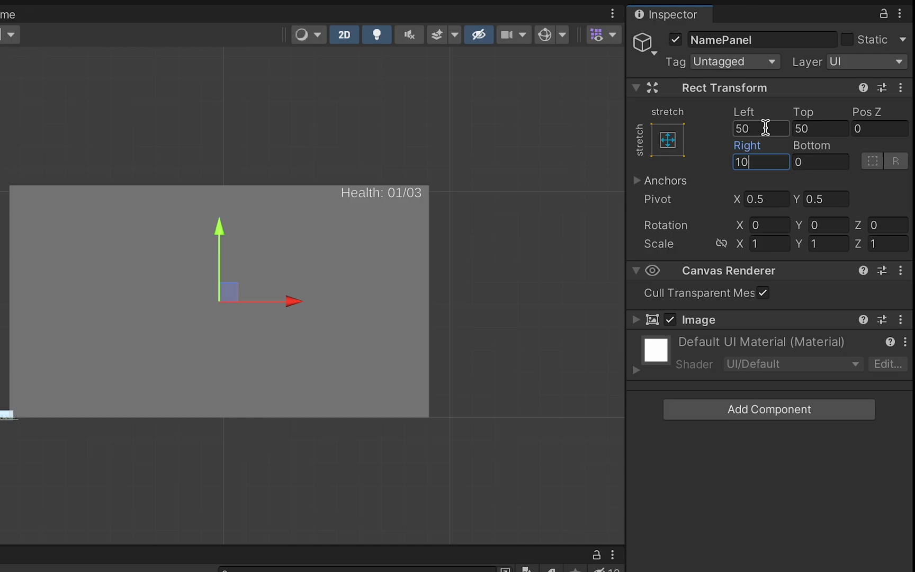
type("50")
key("Tab")
type("9")
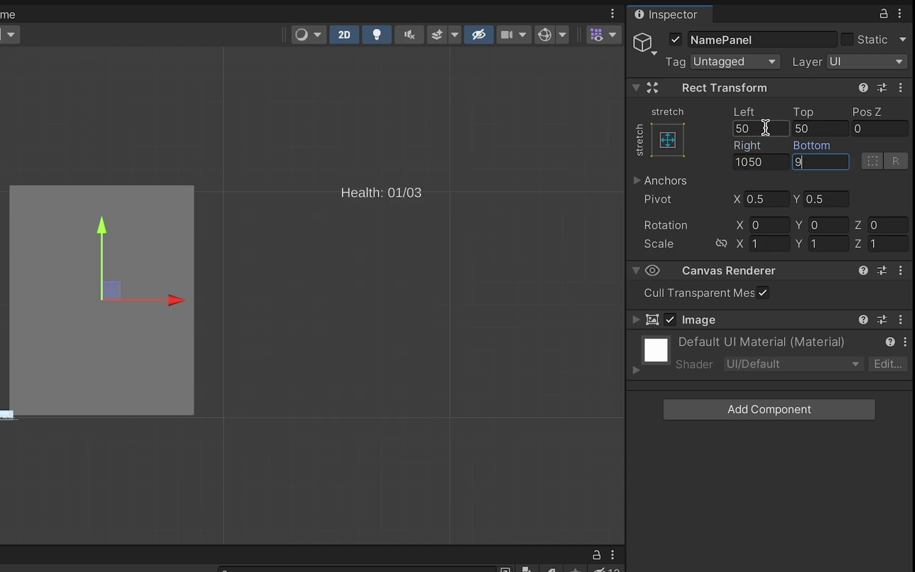
type("50")
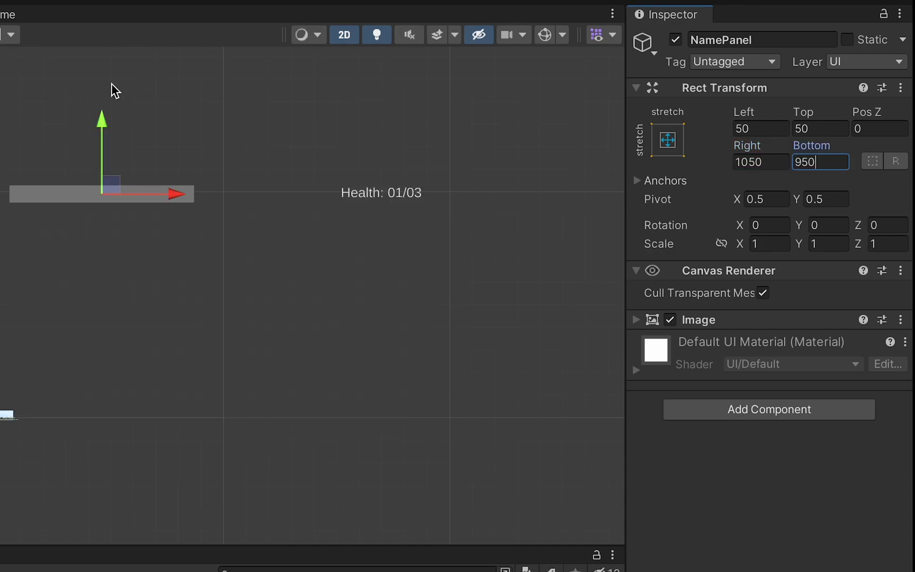
left_click(549, 39)
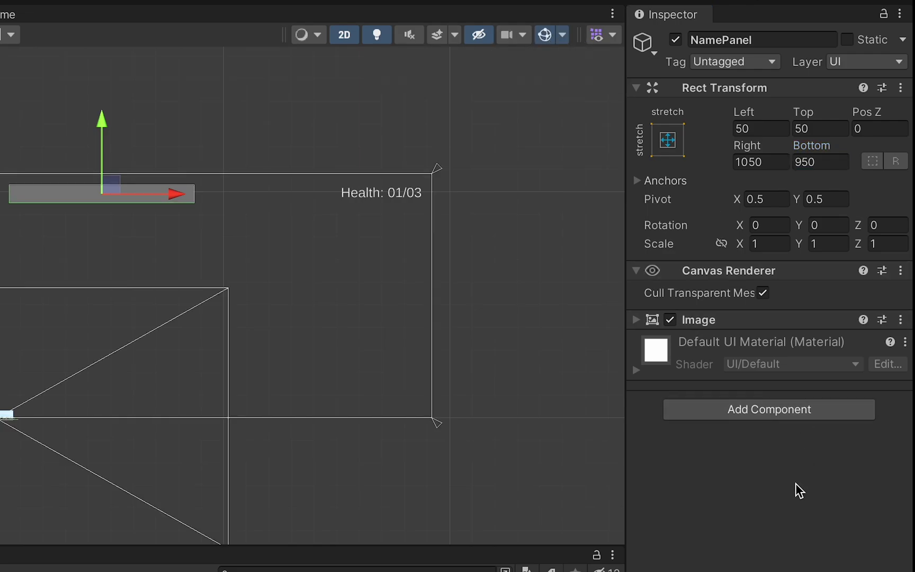
Set the NamePanel image colour alpha to 80.
left_click(637, 319)
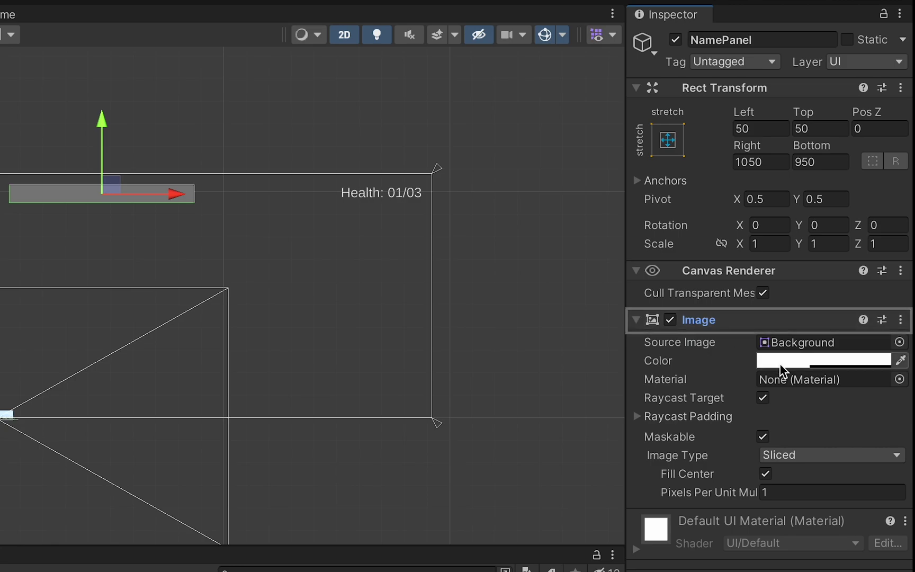
left_click(801, 363)
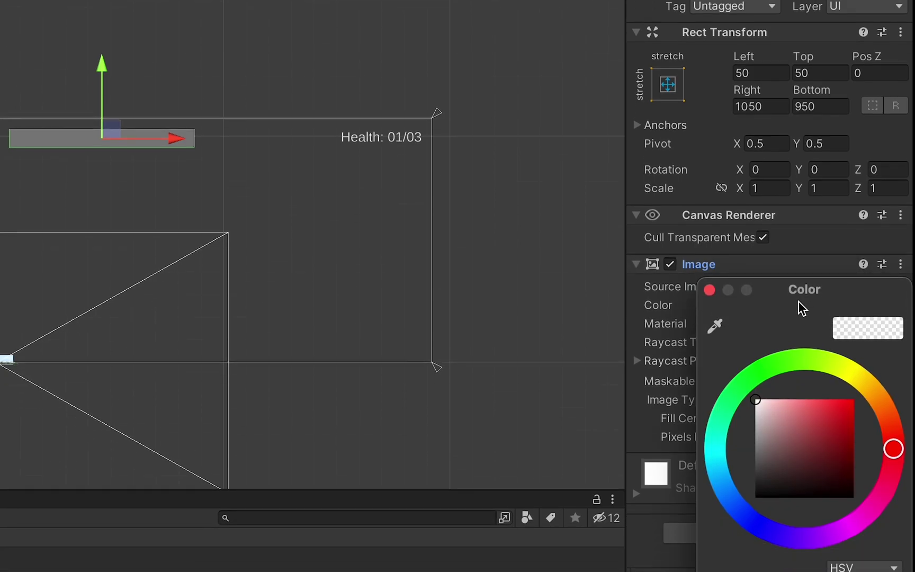
left_click(881, 556)
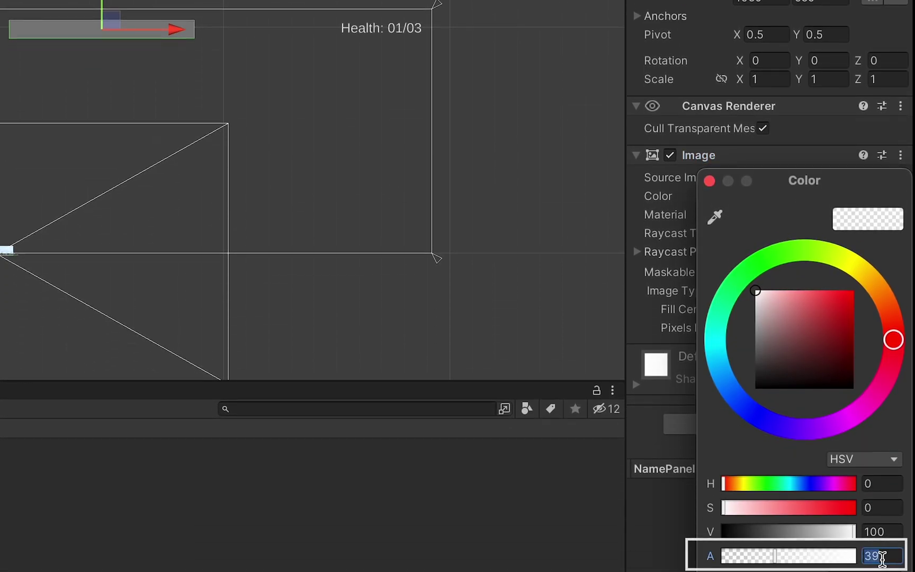
type("80")
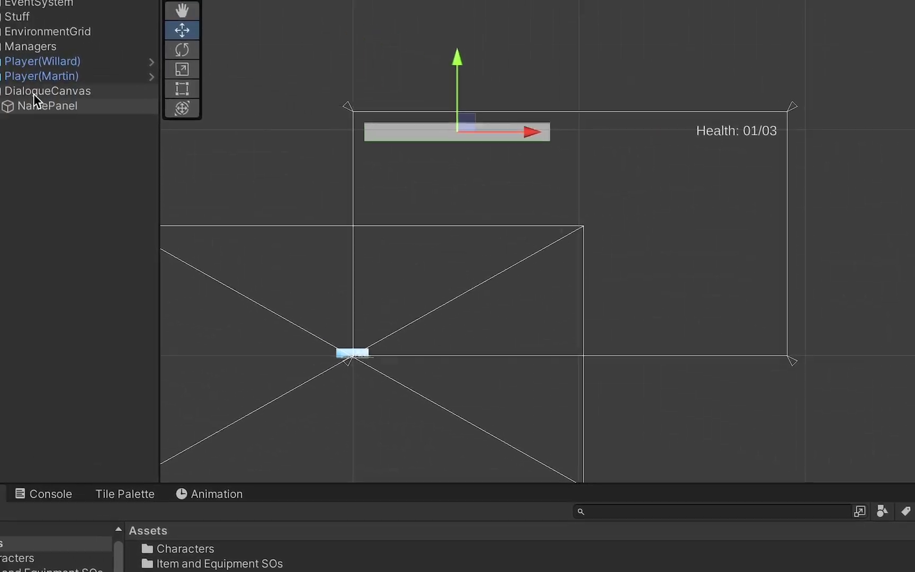
Add an ActorText text inside NamePanel, stretched to fill the panel.
right_click(106, 130)
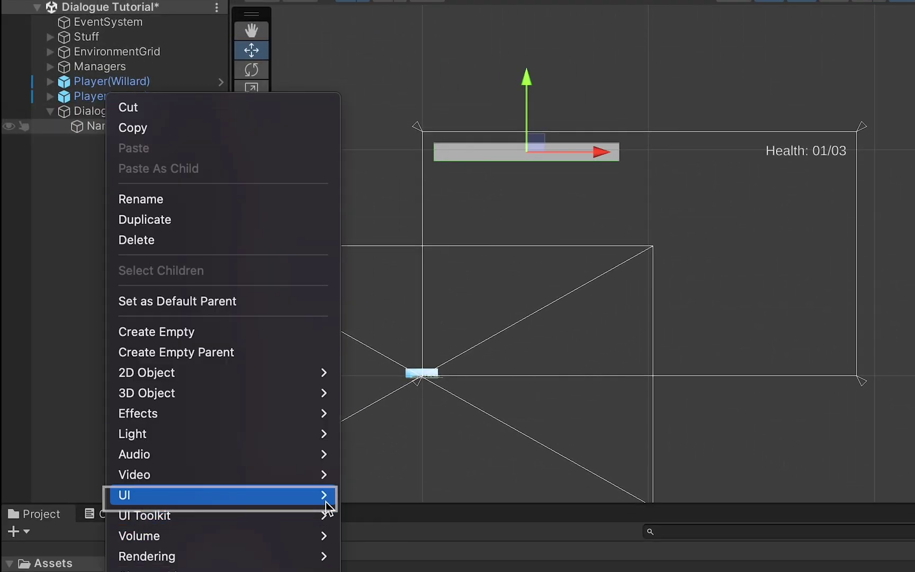
mouse_move(318, 495)
left_click(388, 475)
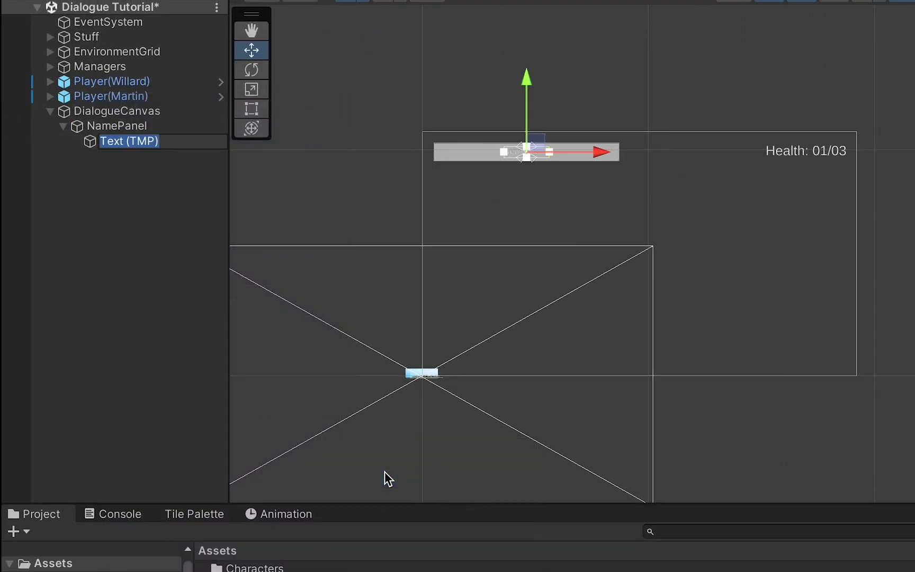
type("ActorTEX")
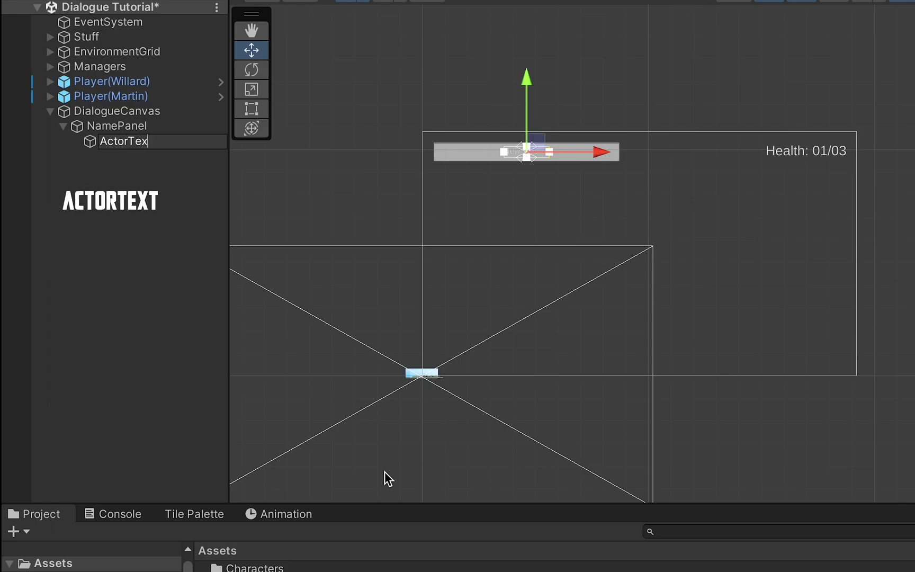
type("t")
key("Return")
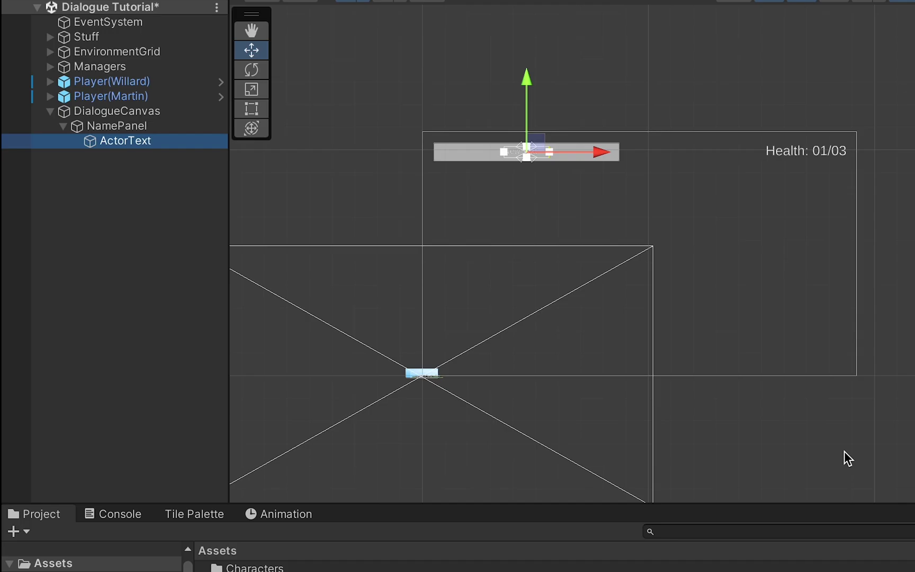
left_click(810, 121)
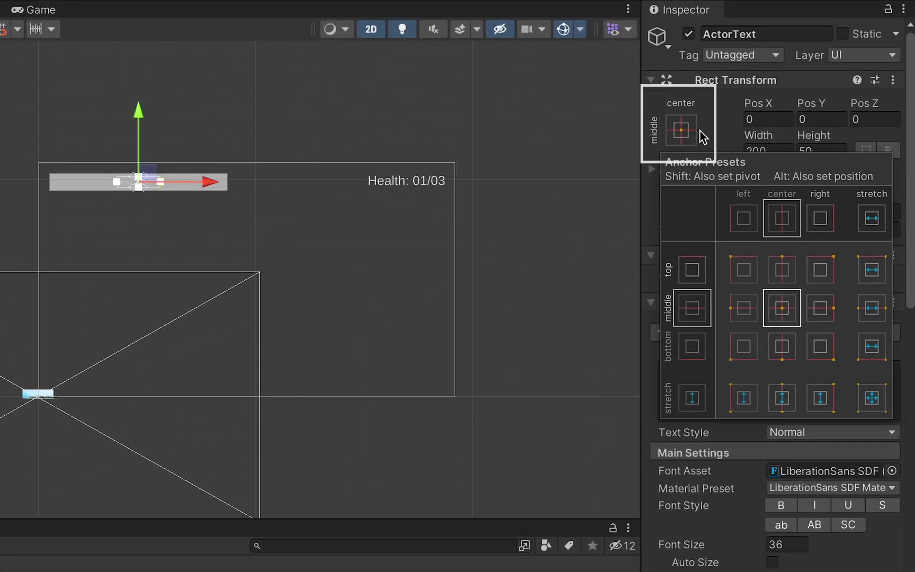
left_click(864, 403)
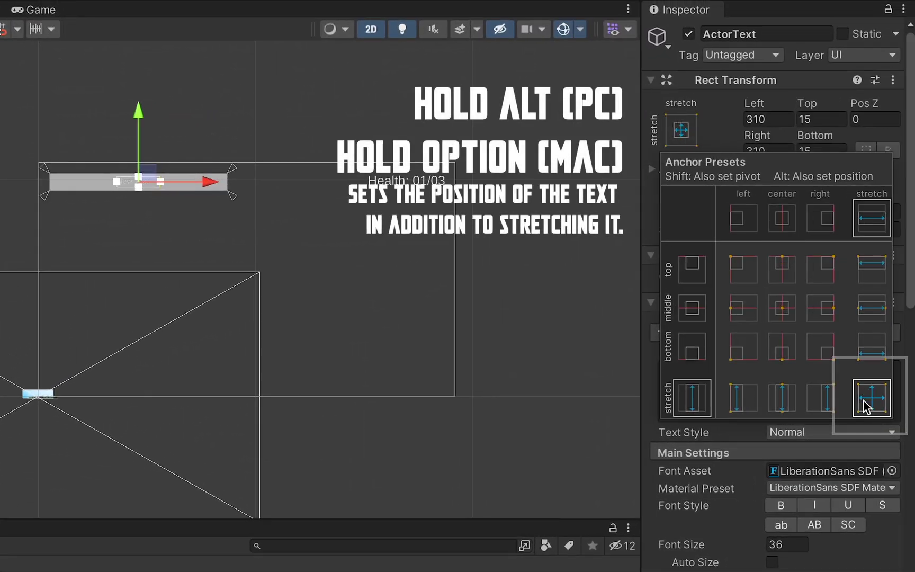
left_click(865, 403, "alt")
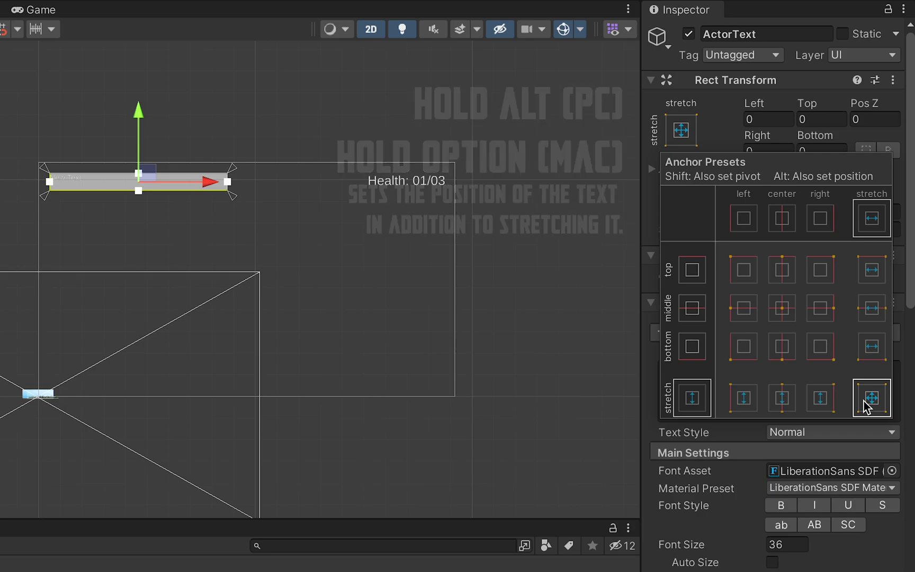
left_click(758, 148)
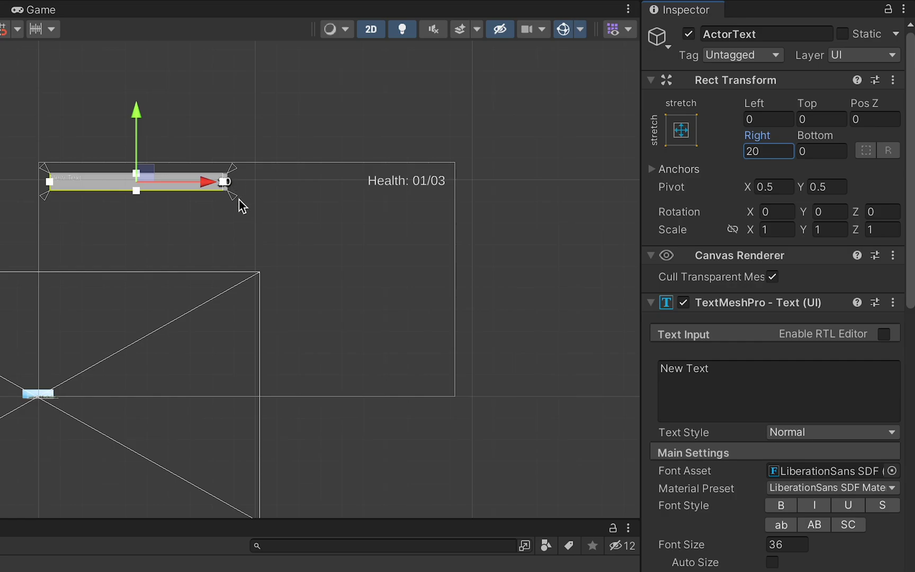
Style ActorText as black Player Name text, Bangers SDF size 90, right-aligned.
scroll(872, 246, "down", 2)
left_click(815, 334)
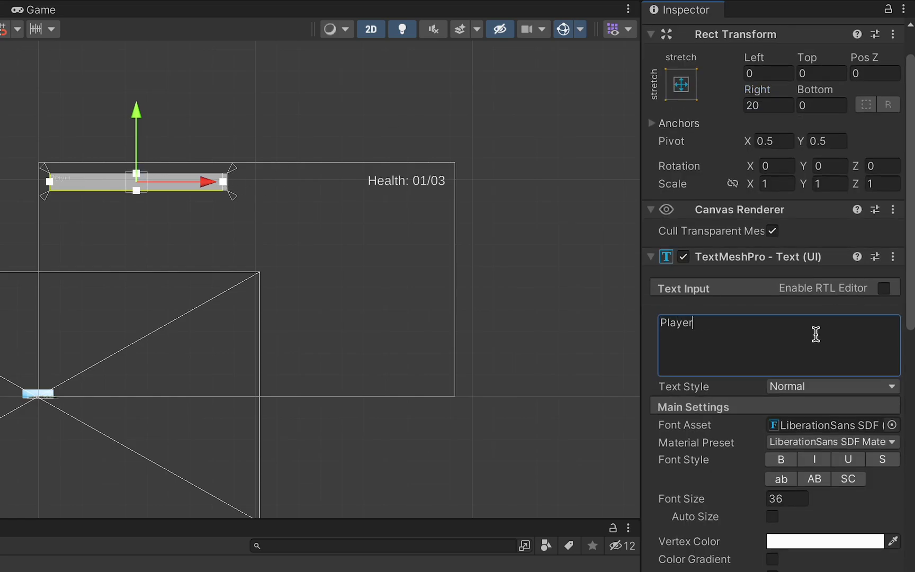
left_click(825, 541)
left_click(766, 536)
left_click(722, 351)
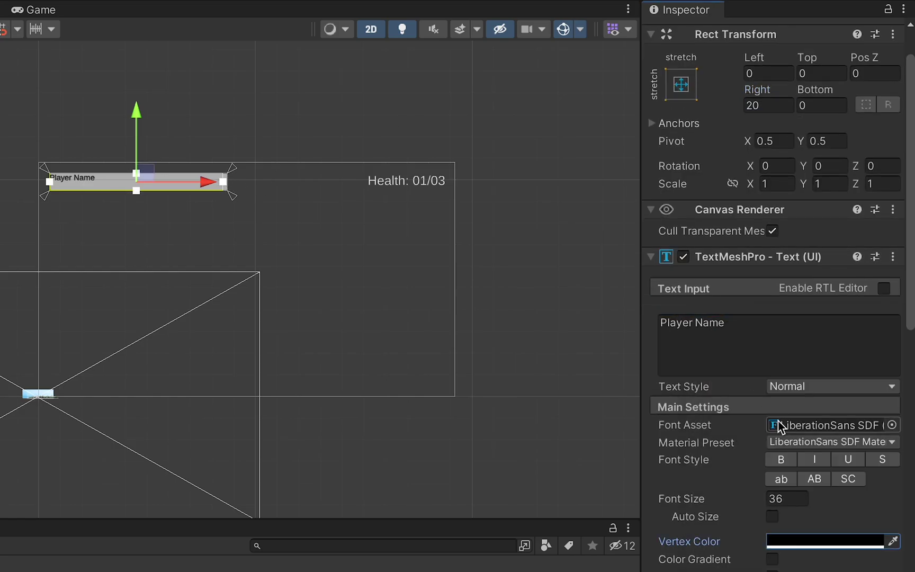
type("90")
left_click(892, 425)
double_click(672, 496)
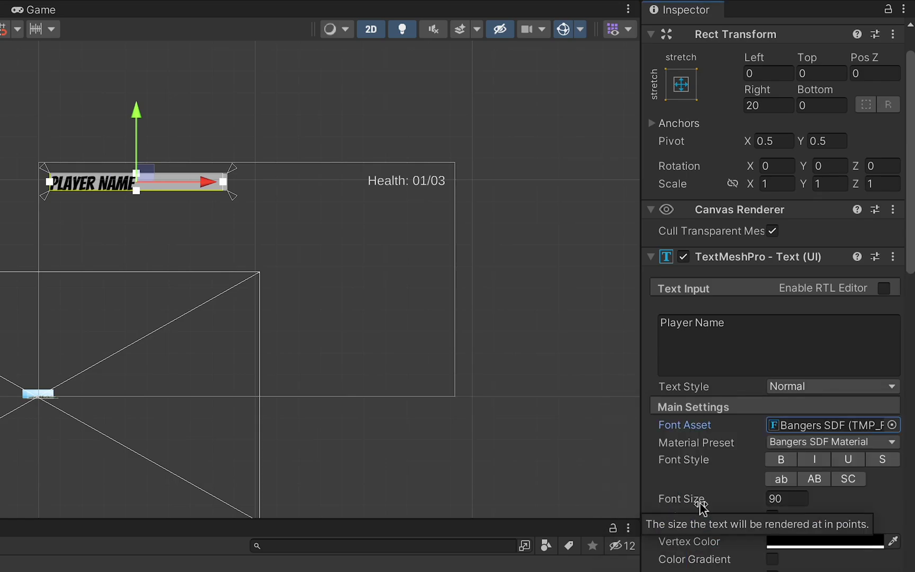
scroll(819, 465, "down", 5)
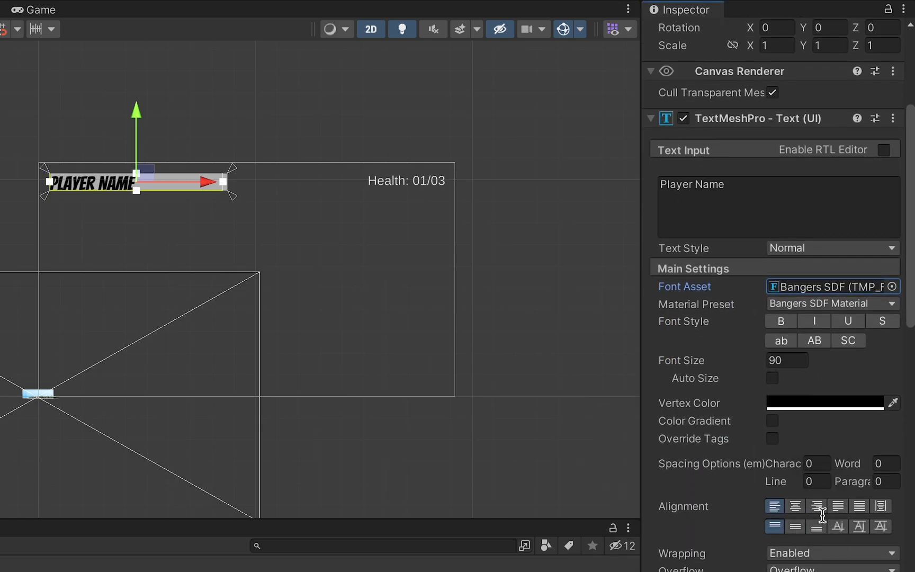
left_click(818, 507)
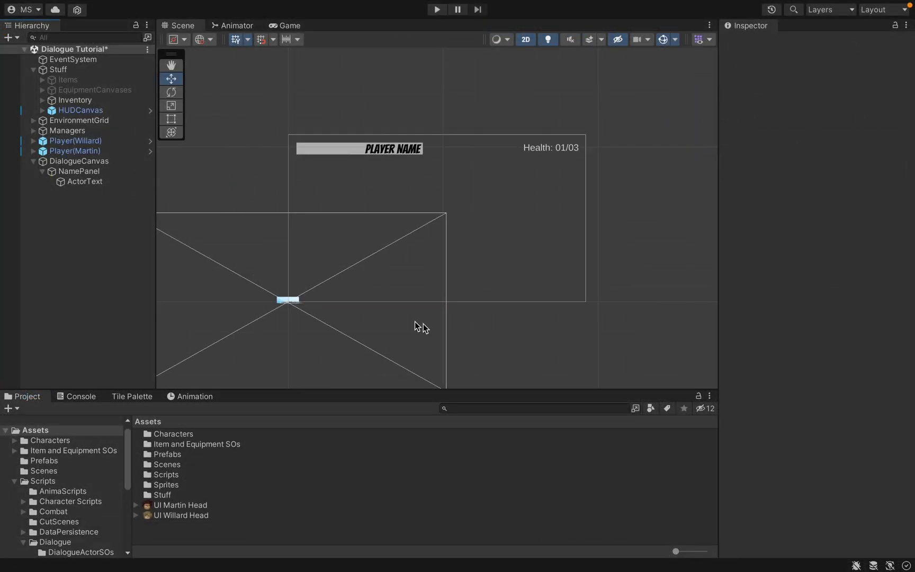
Add a panel named DialoguePanel under DialogueCanvas.
right_click(89, 166)
mouse_move(126, 395)
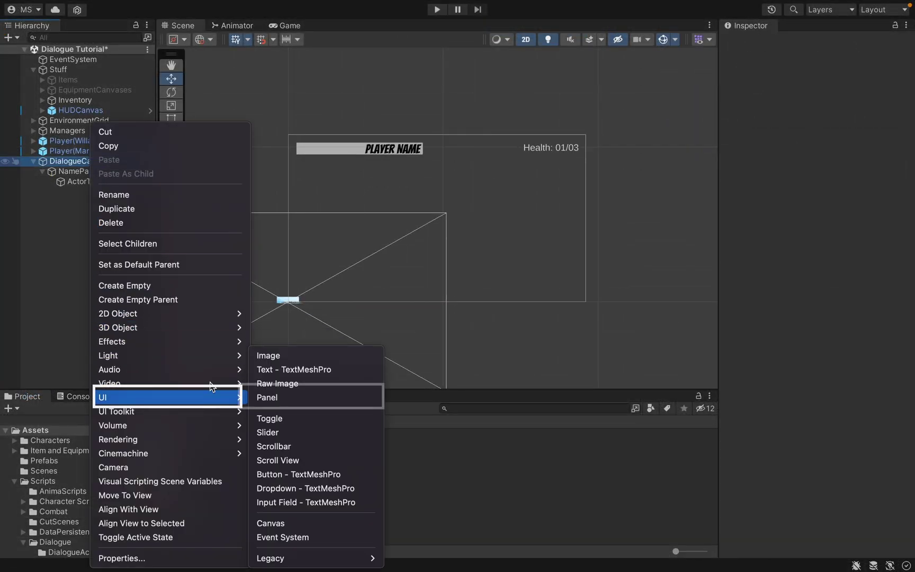
left_click(271, 397)
type("Dialogue")
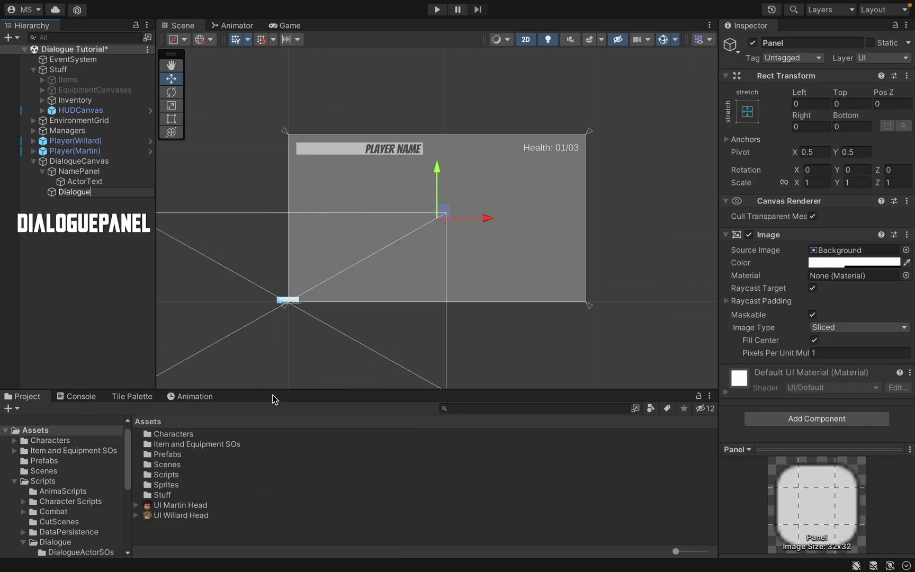
type("Panel")
key("Return")
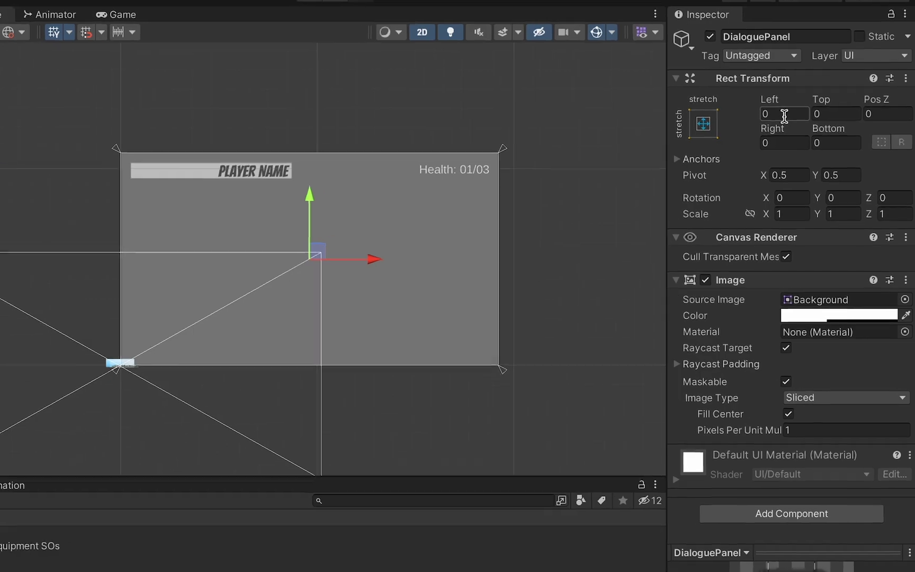
Inset DialoguePanel Left 50, Top 140, Right 50, Bottom 650.
left_click(811, 104)
type("50")
key("Tab")
type("15")
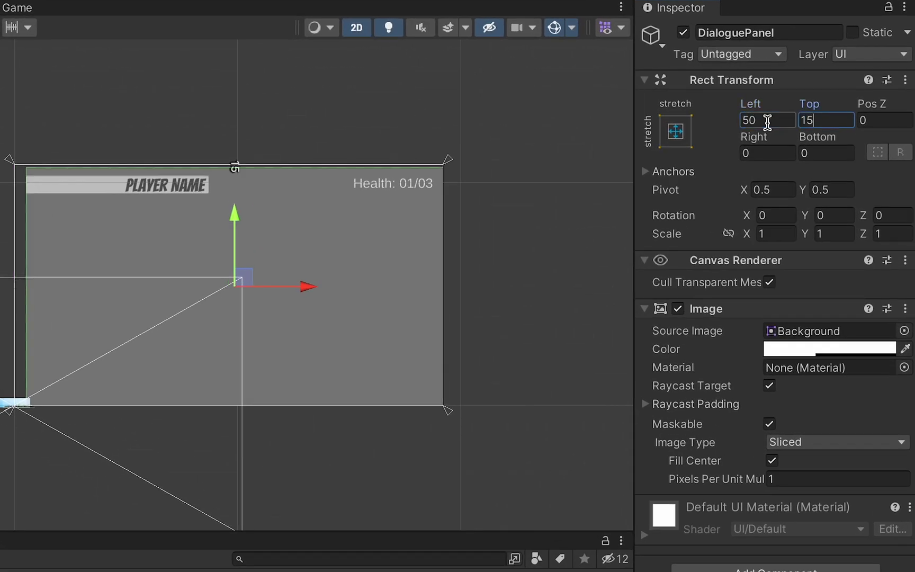
key("BackSpace")
type("40")
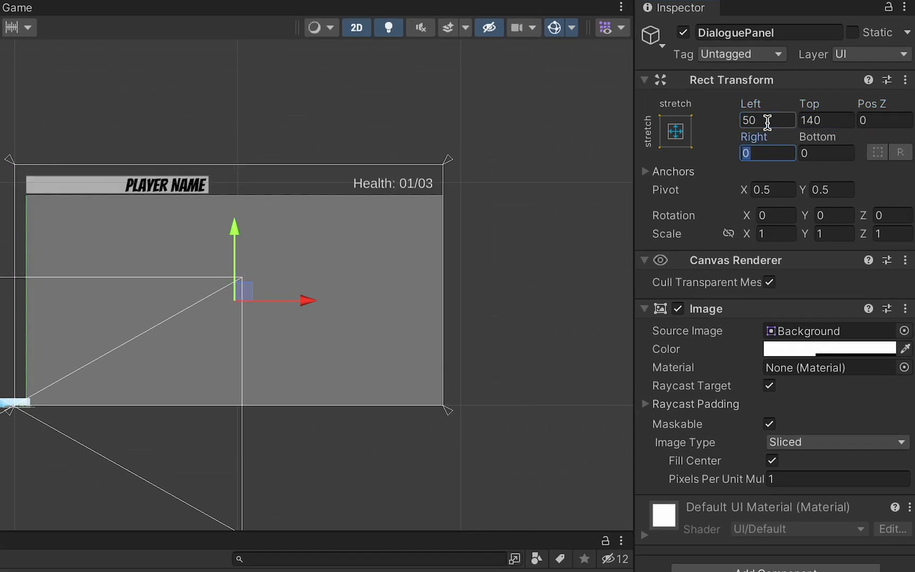
key("Tab")
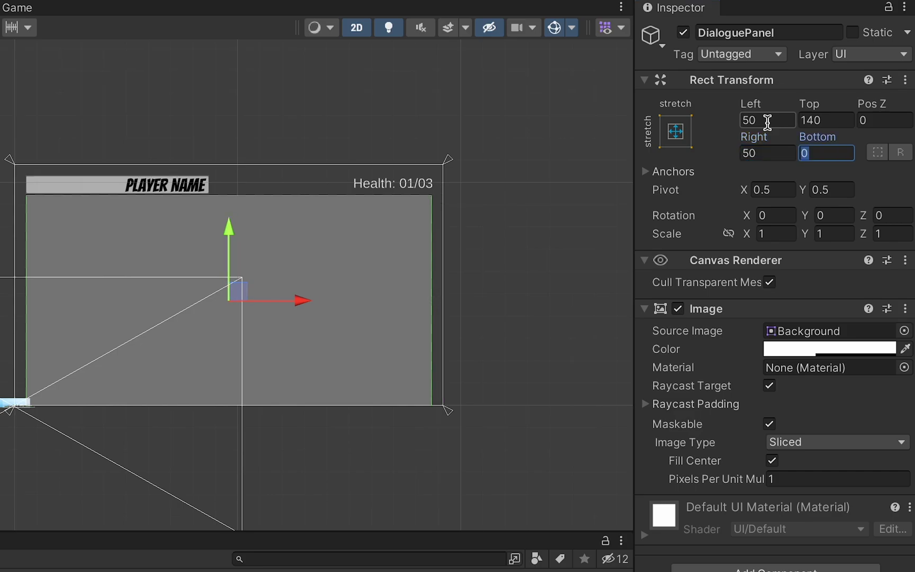
type("650")
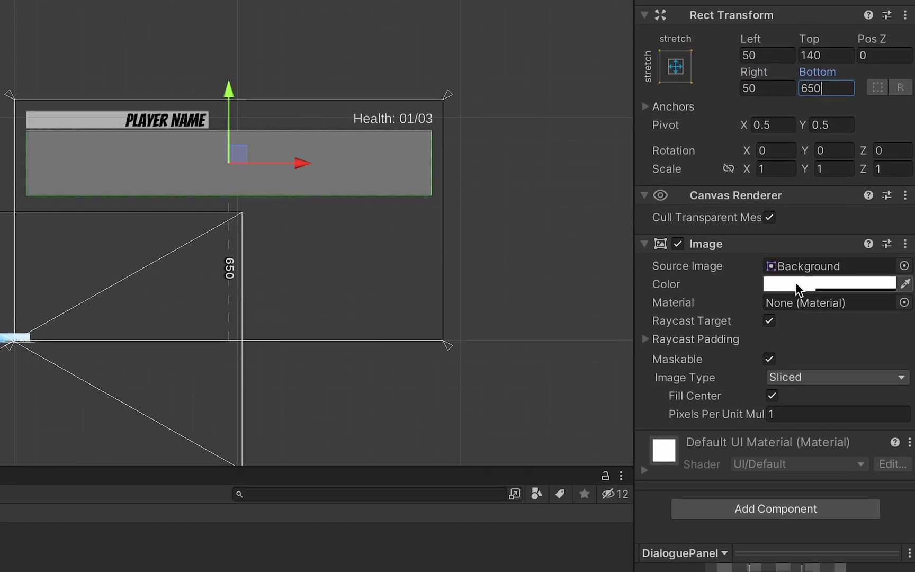
Set the DialoguePanel colour alpha to 80.
left_click(796, 347)
left_click(891, 535)
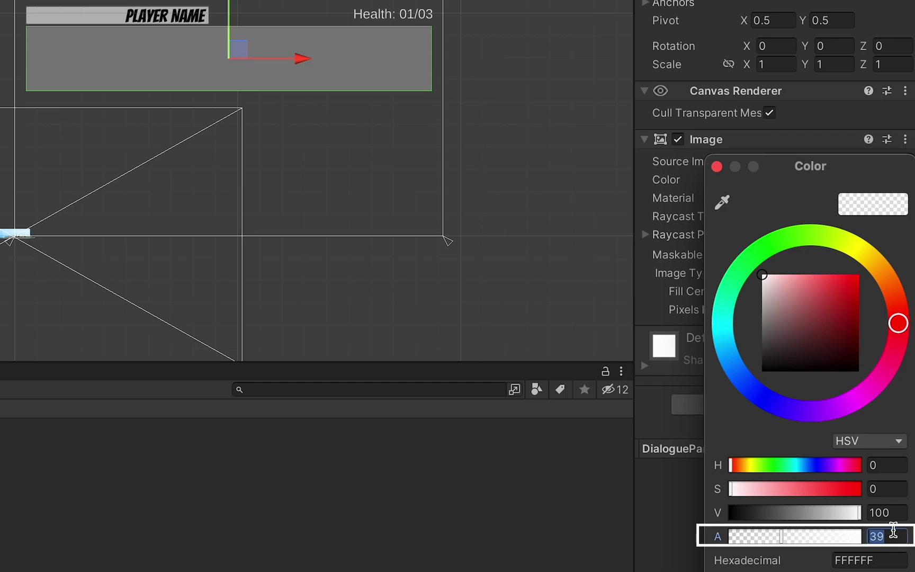
type("80")
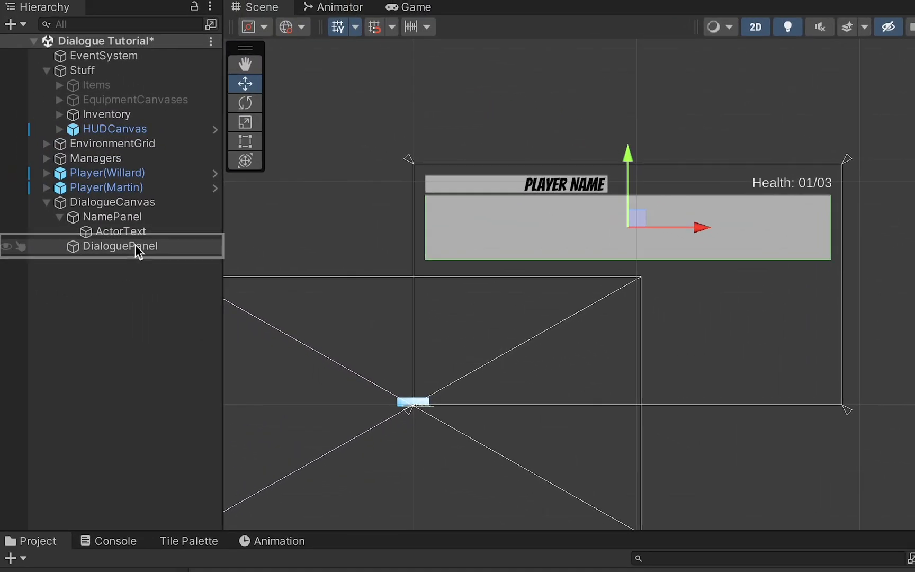
right_click(137, 245)
Add a Portrait image inside DialoguePanel, snapped to the top-left anchor.
mouse_move(278, 512)
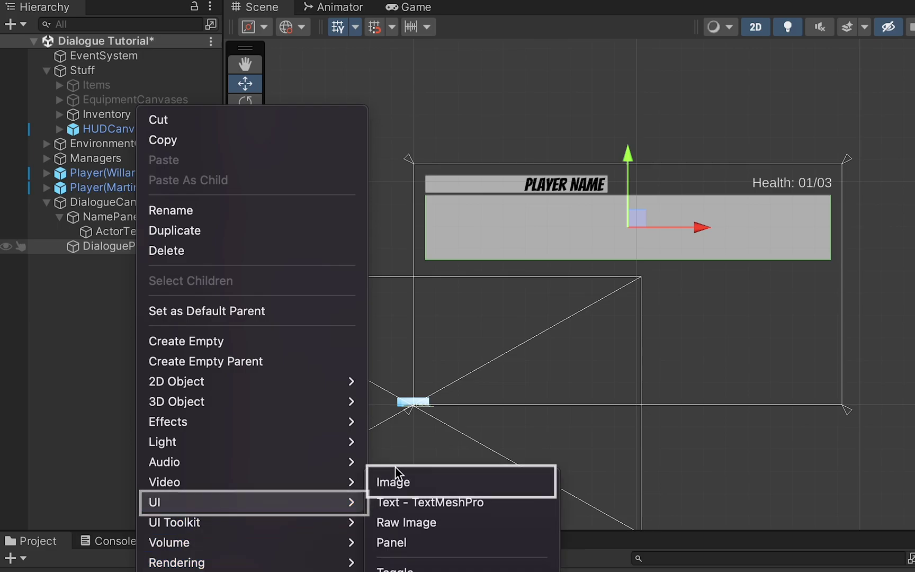
left_click(400, 482)
type("Portrait")
key("Return")
left_click(810, 130)
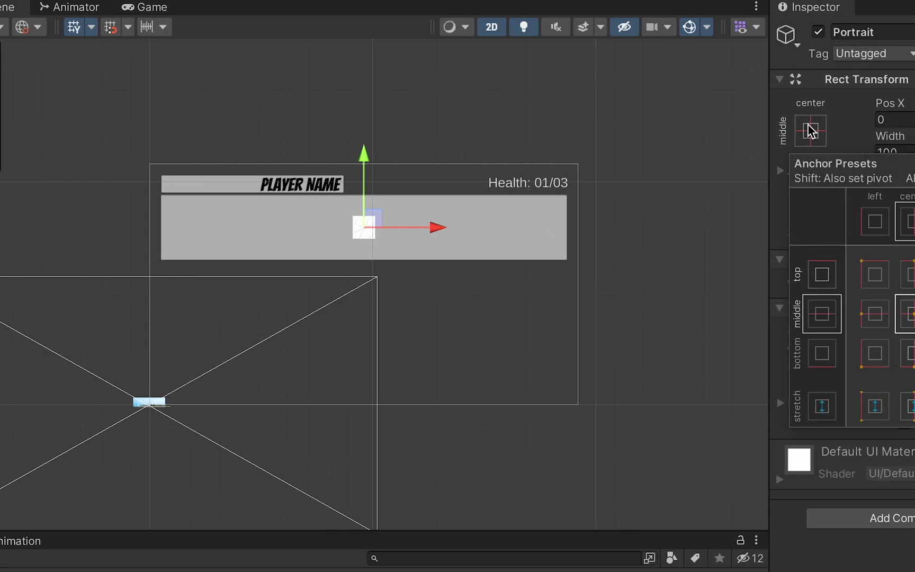
left_click(733, 273)
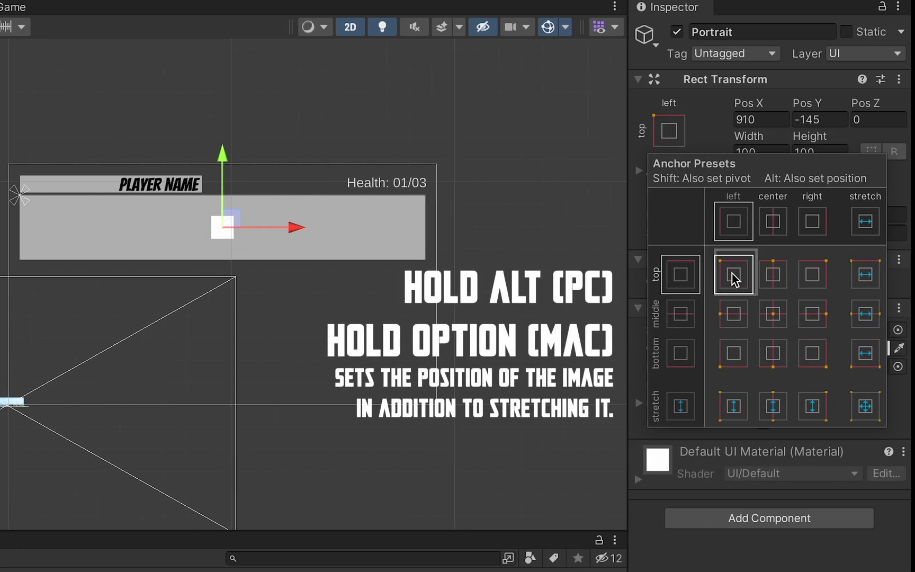
key("alt")
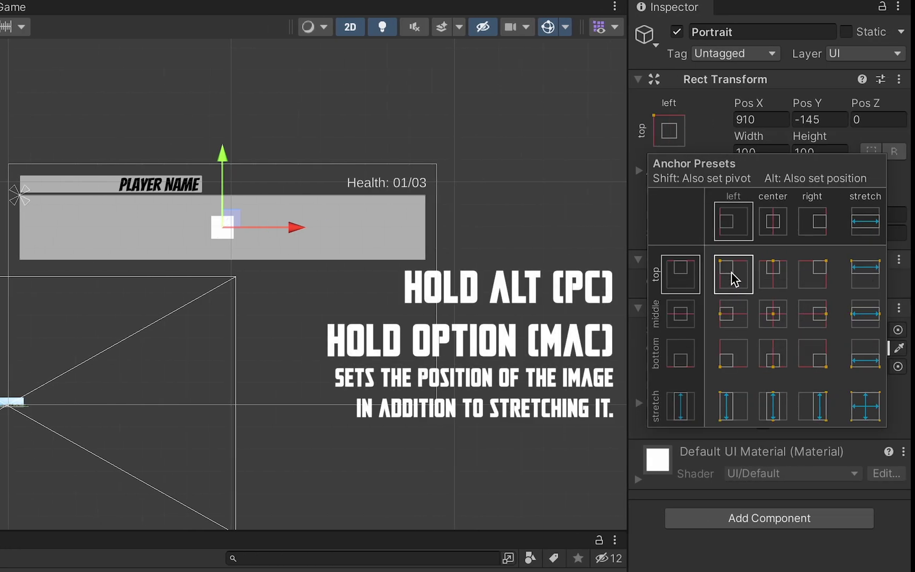
left_click(733, 274, "alt")
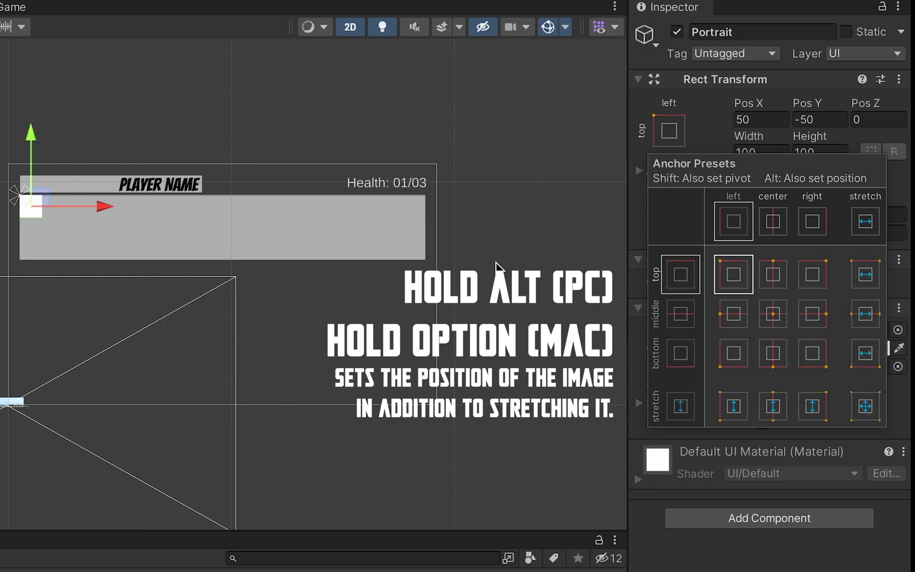
left_click(721, 143)
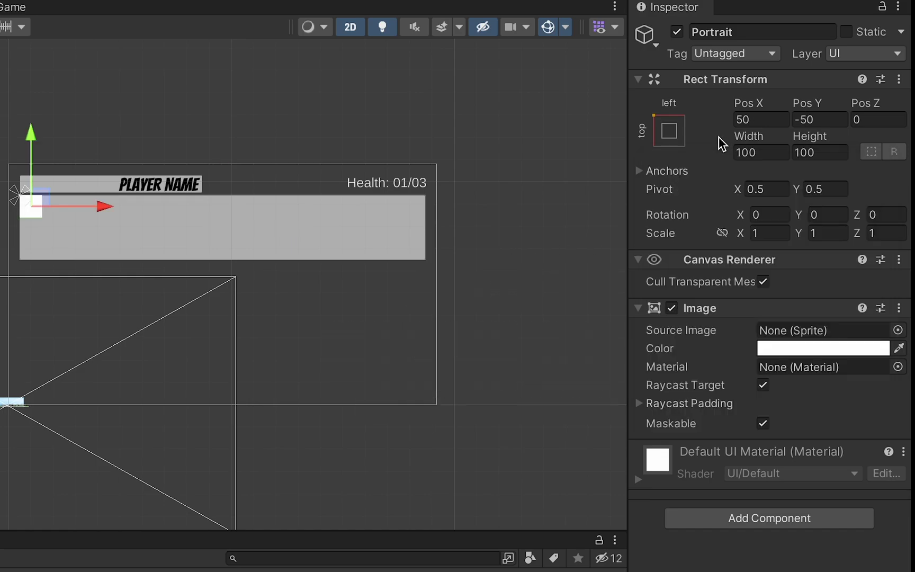
Place Portrait at X 200, size 400×400, showing the UI Martin Head sprite.
left_click(750, 120)
type("20")
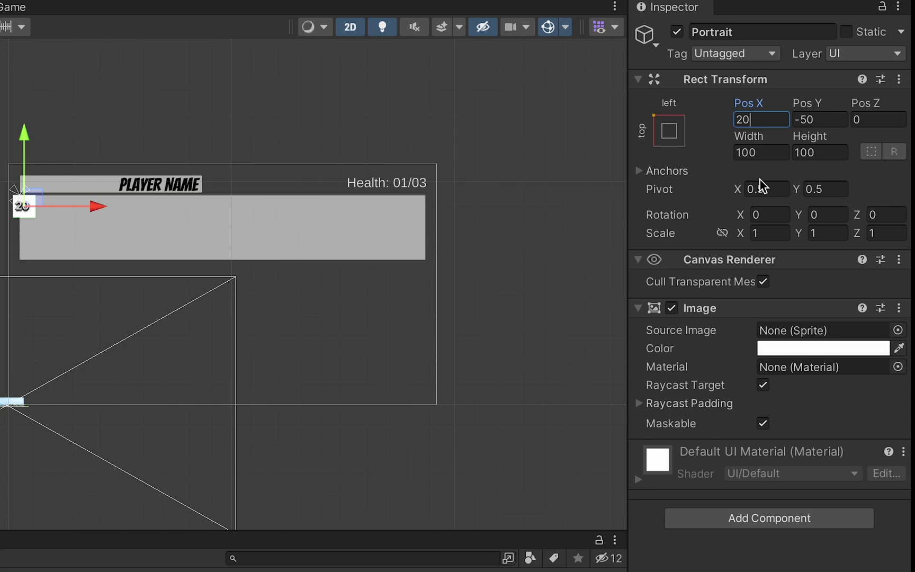
type("0")
key("Tab")
type("-")
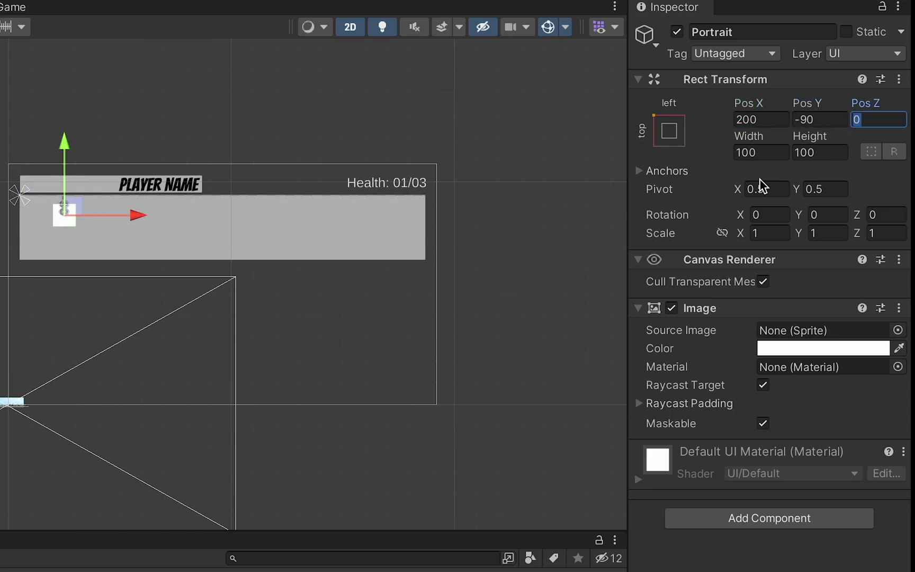
key("Tab")
type("400")
key("Tab")
type("400")
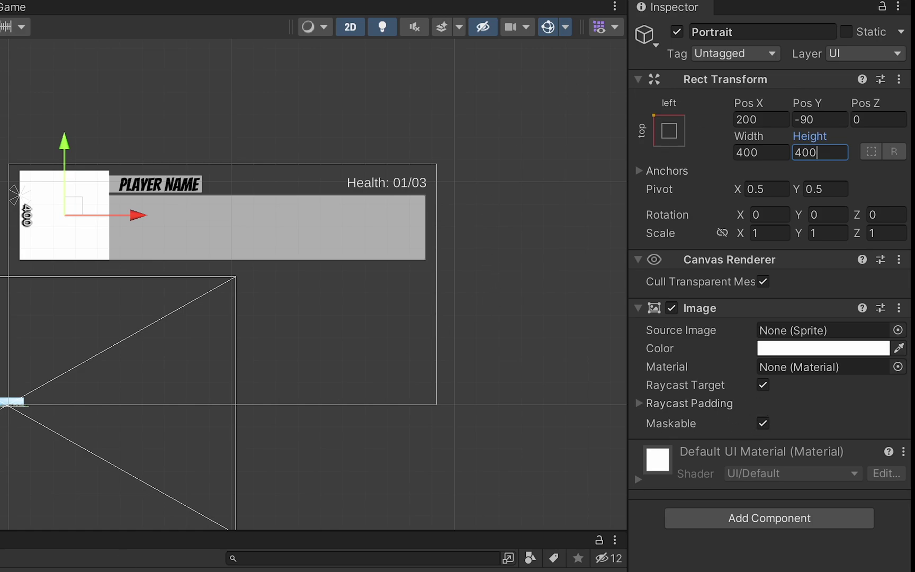
left_click_drag(512, 569, 830, 326)
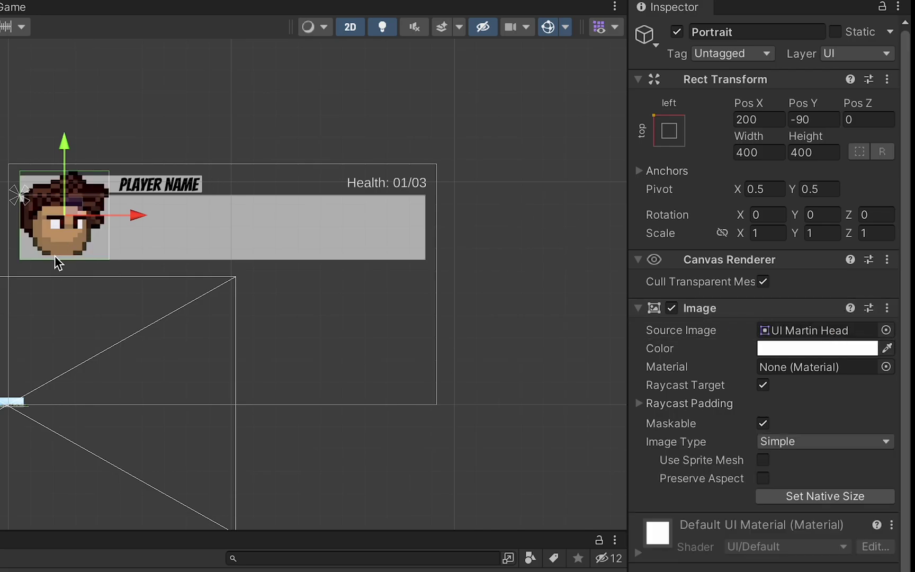
left_click_drag(66, 143, 67, 154)
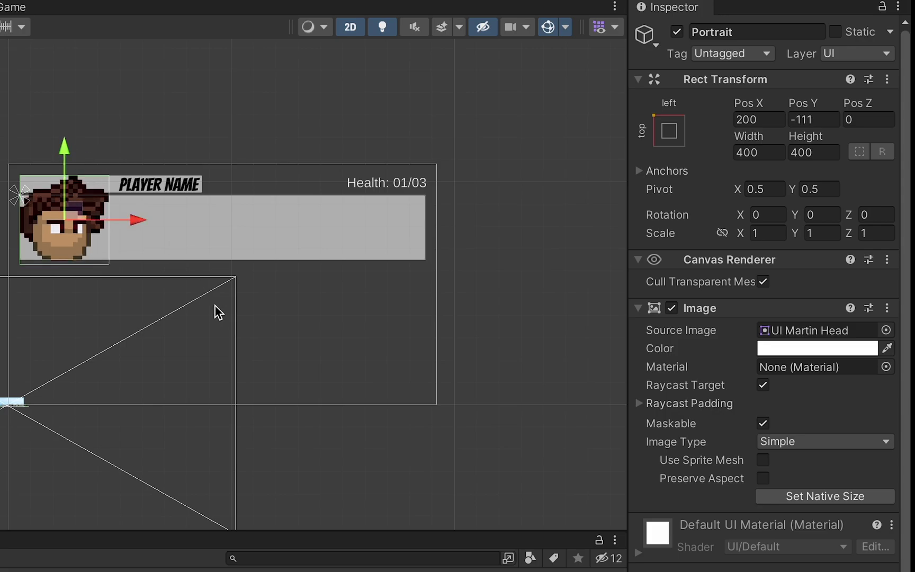
Add a DialogueText TextMeshPro text inside DialoguePanel, stretched to fill it.
right_click(79, 247)
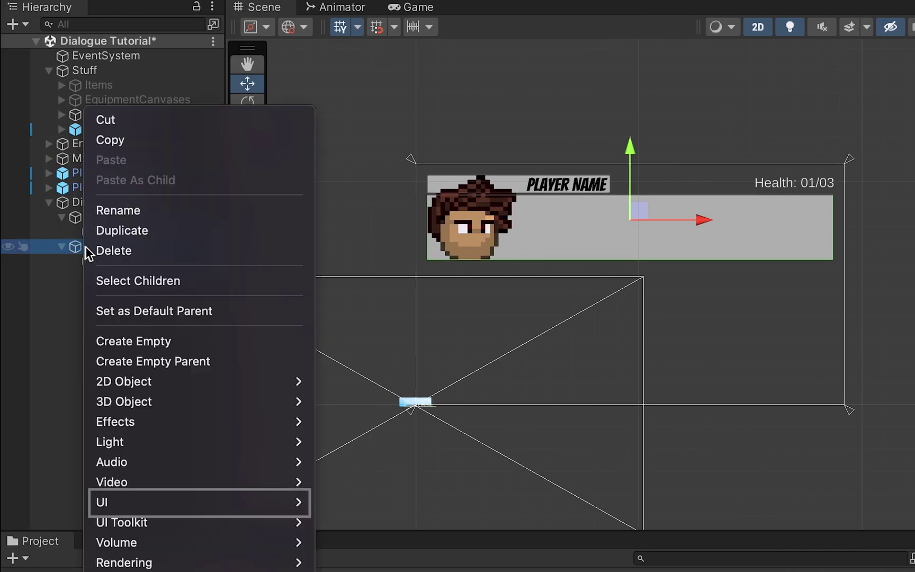
mouse_move(169, 502)
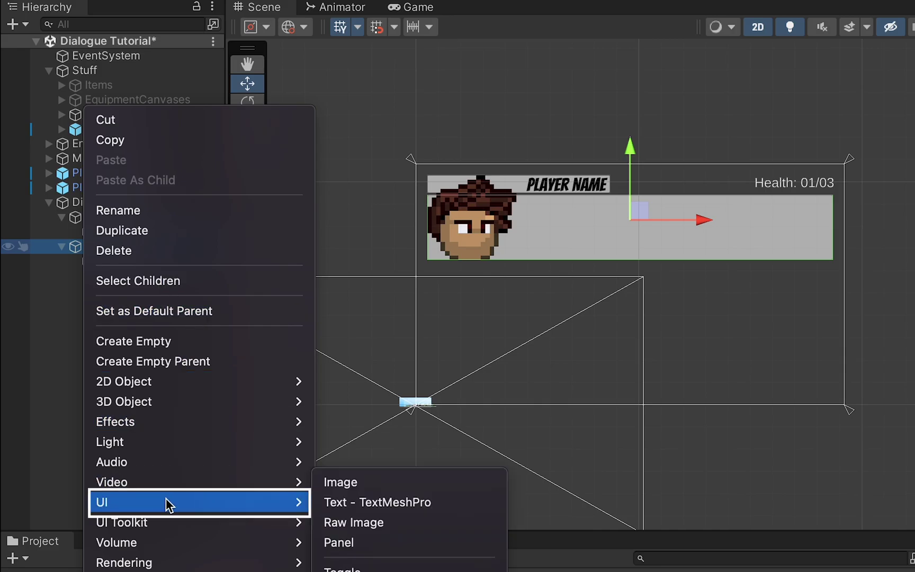
left_click(349, 505)
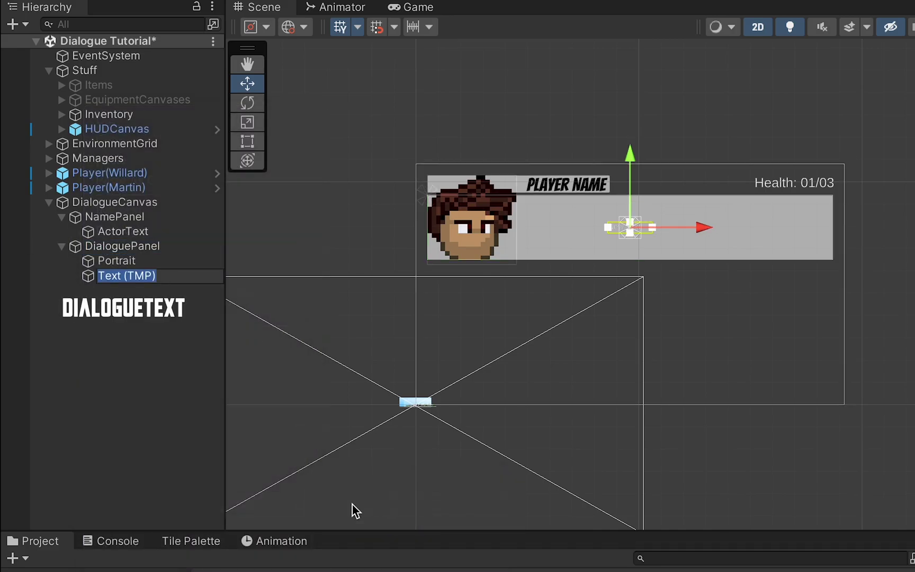
type("DialogueTex")
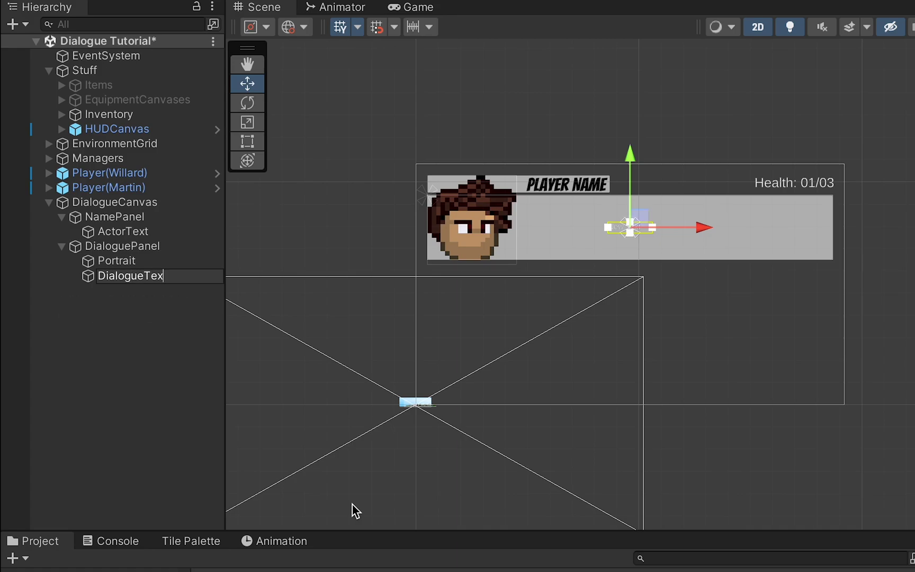
type("t")
key("Return")
left_click(914, 130)
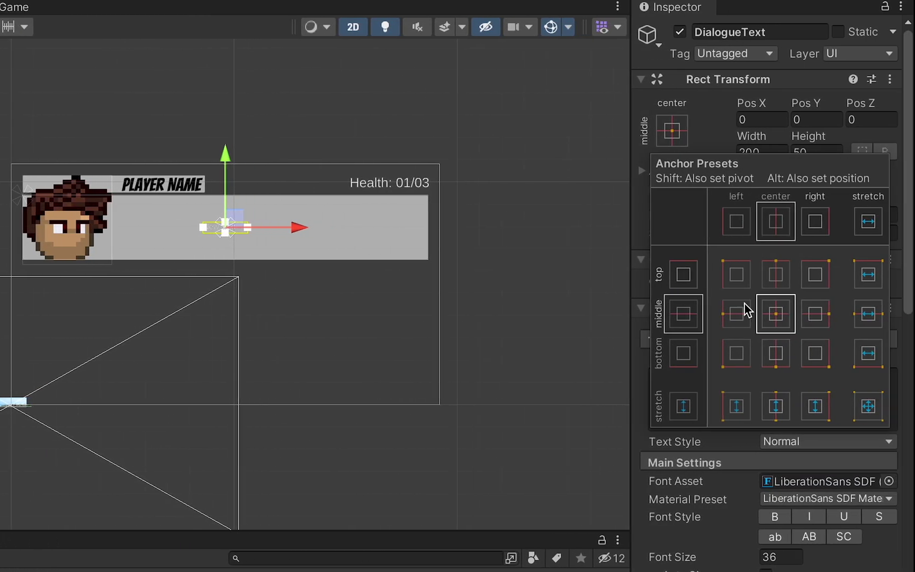
left_click(868, 410)
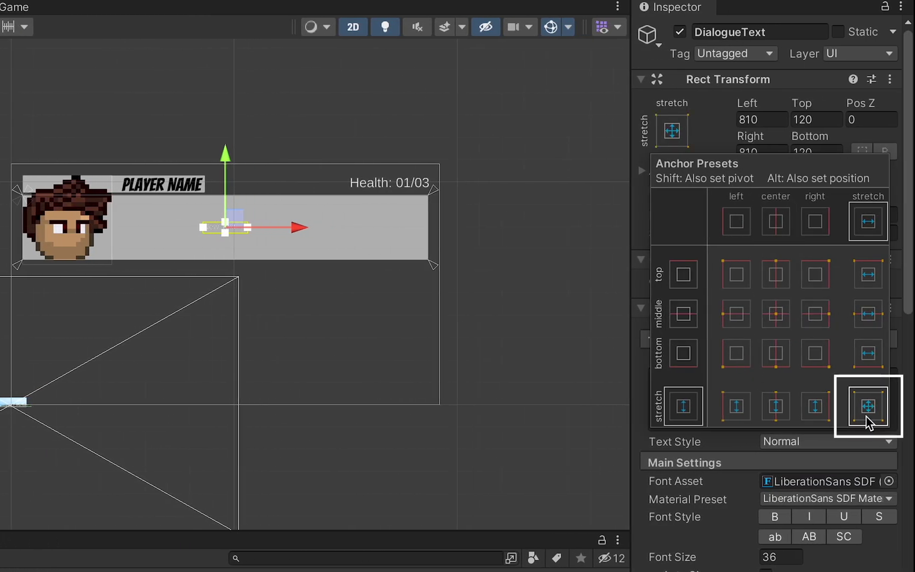
key("alt")
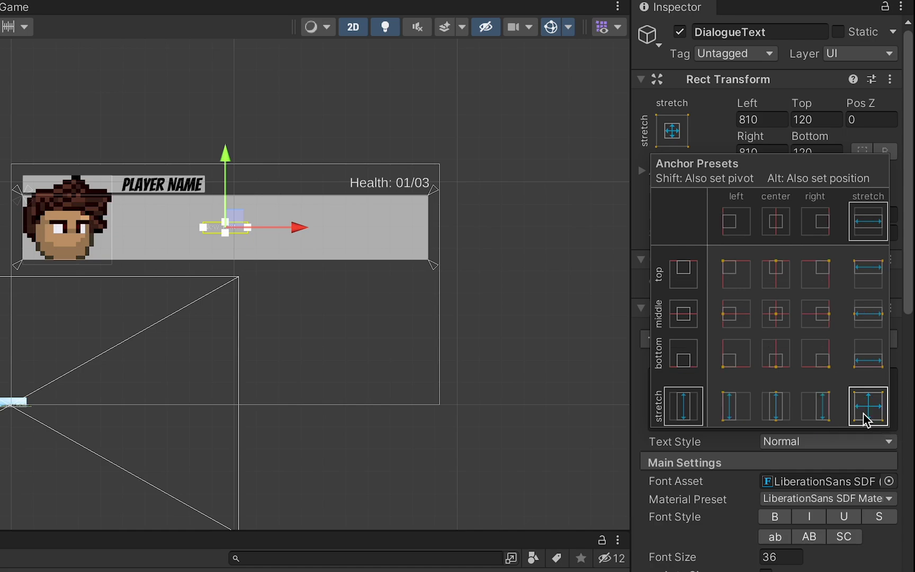
left_click(864, 419, "alt")
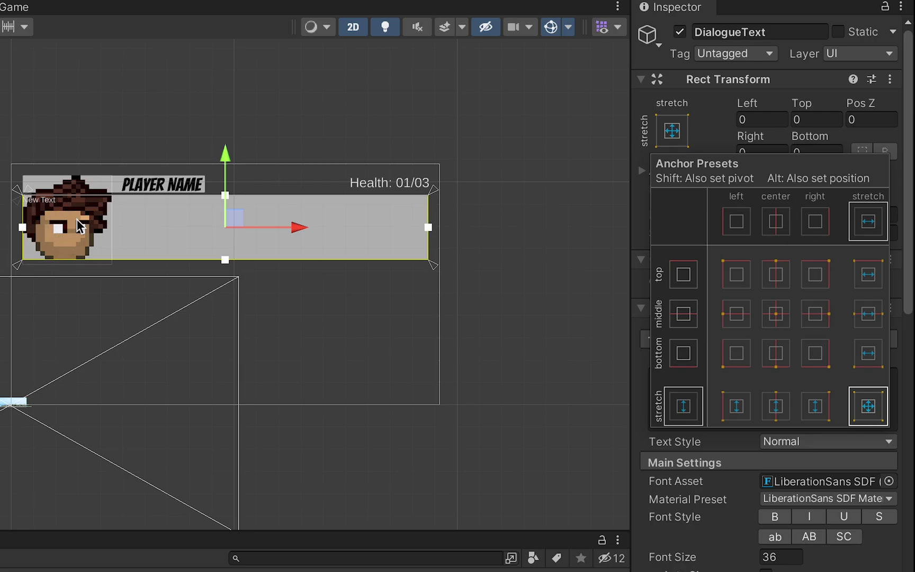
left_click(714, 126)
Inset DialogueText Left 420, Top 20, Right 20, Bottom 20.
left_click(769, 117)
type("420")
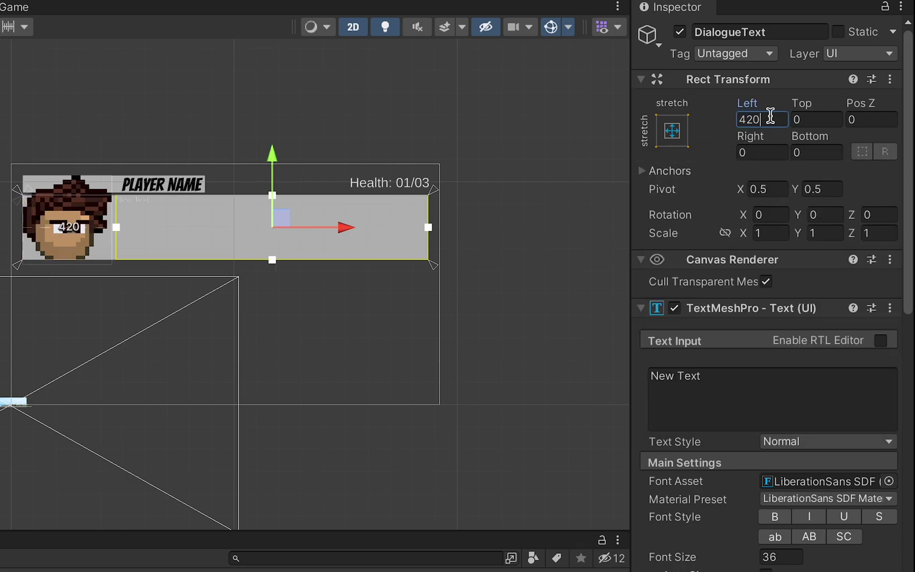
key("Tab")
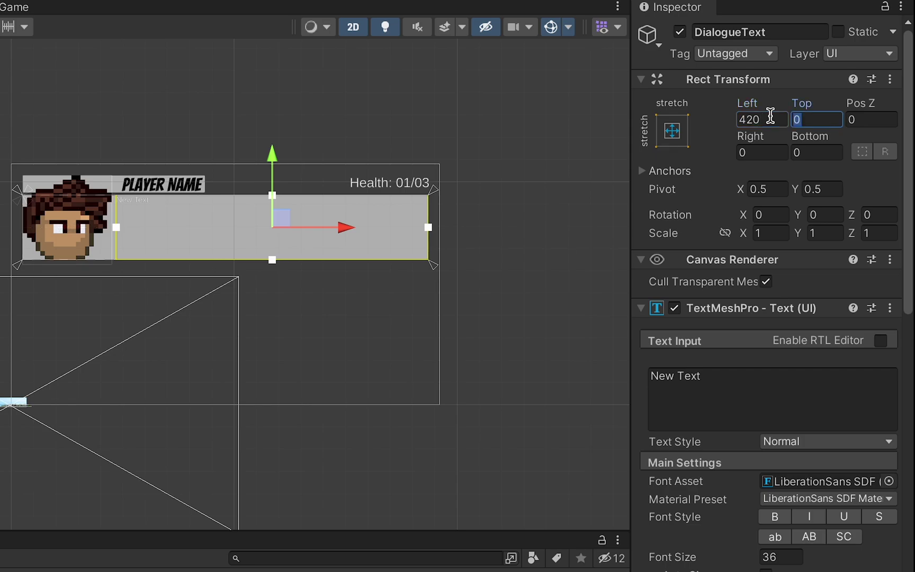
type("20")
key("Tab")
key("Tab")
type("20")
key("Tab")
type("2")
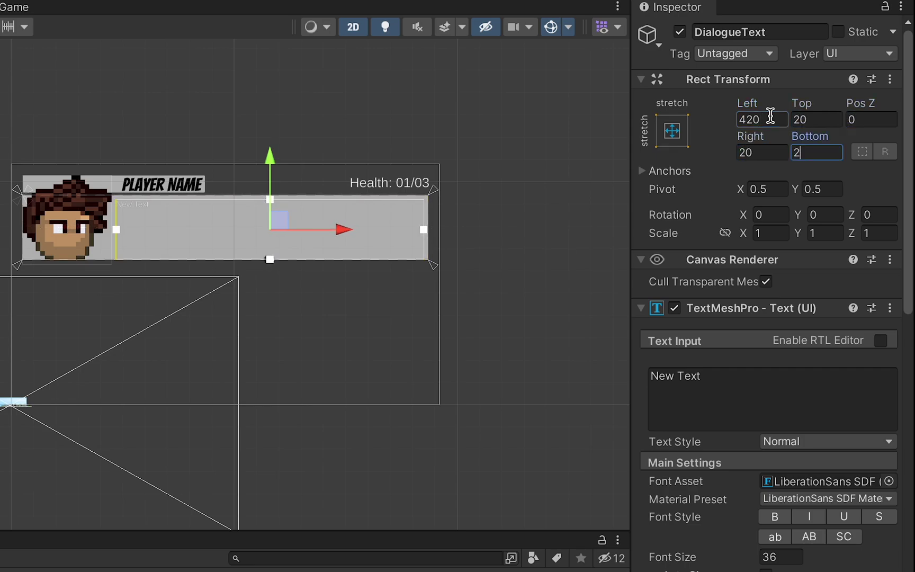
type("0")
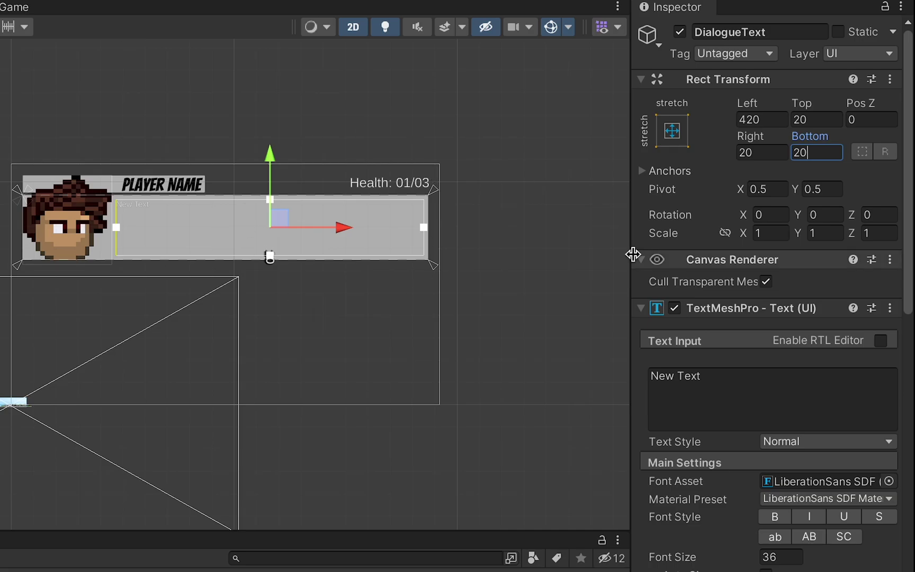
Make DialogueText read Talky Stuff. in Bangers SDF at size 62.
left_click(720, 398)
type("Talky Stuff.")
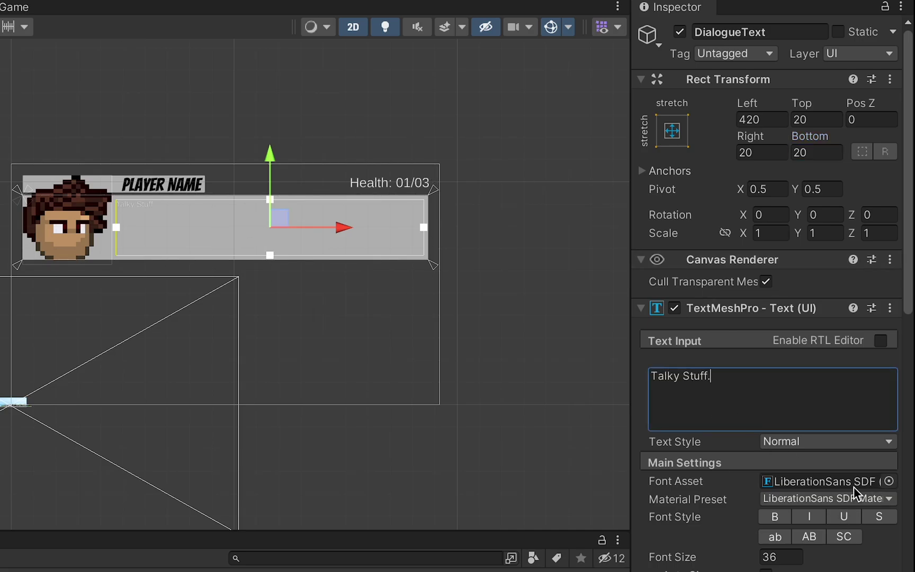
left_click(888, 481)
double_click(723, 512)
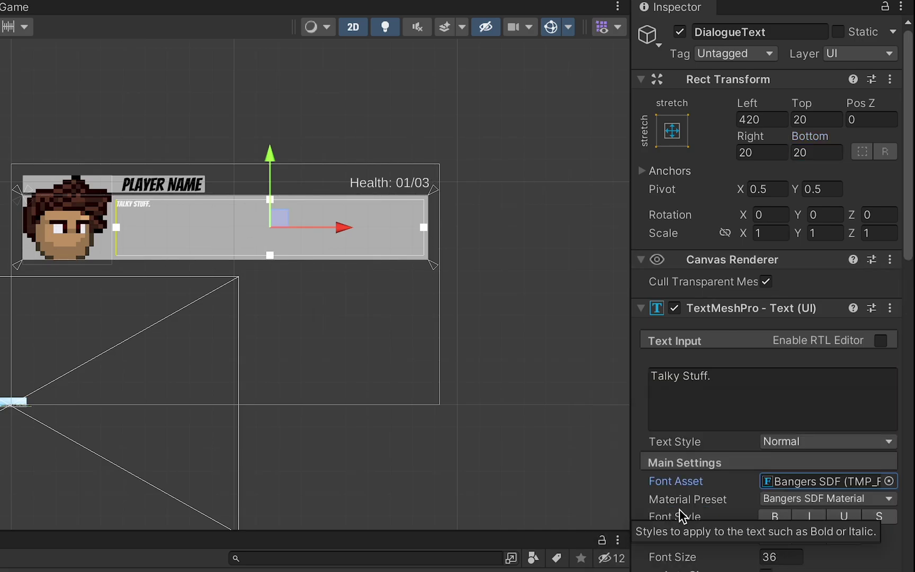
left_click(714, 346)
left_click(775, 556)
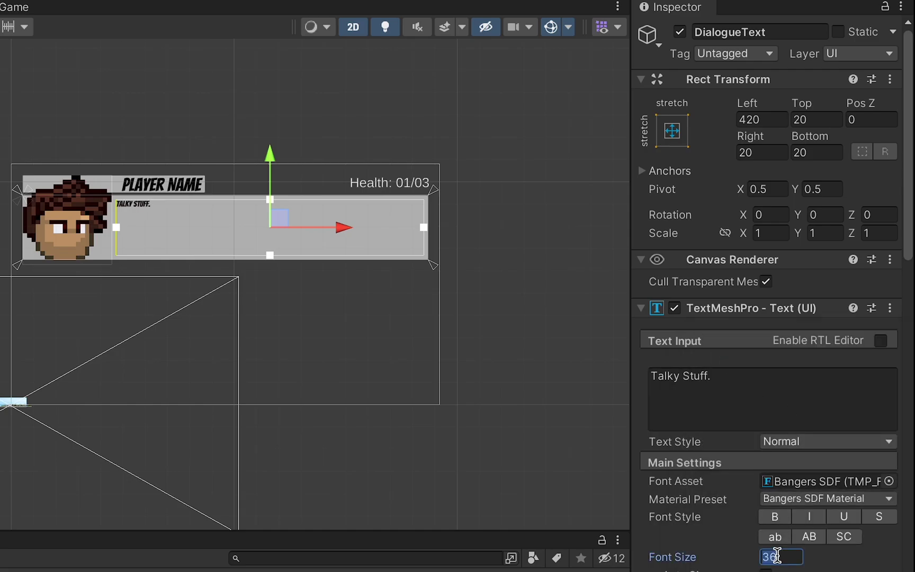
type("62")
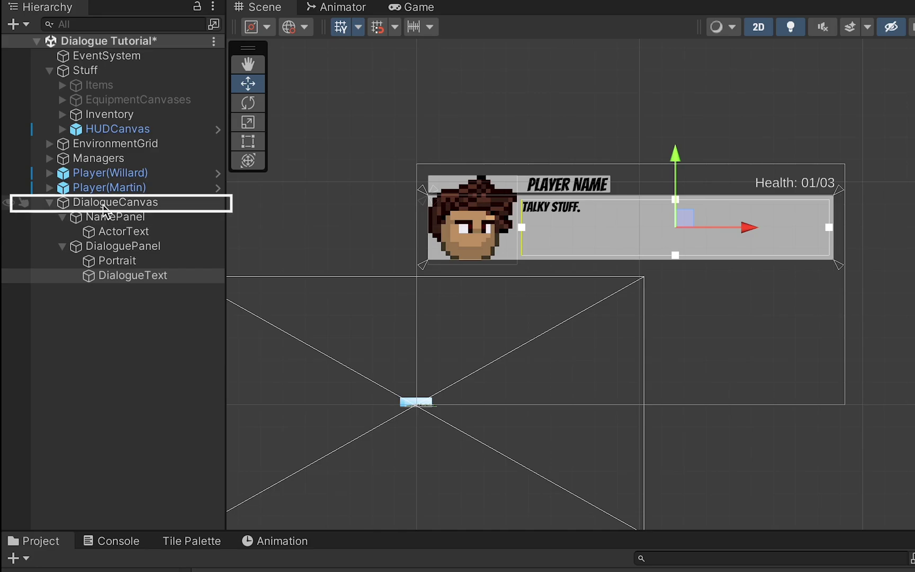
left_click(106, 201)
Add a panel named OptionsPanel under DialogueCanvas.
right_click(105, 202)
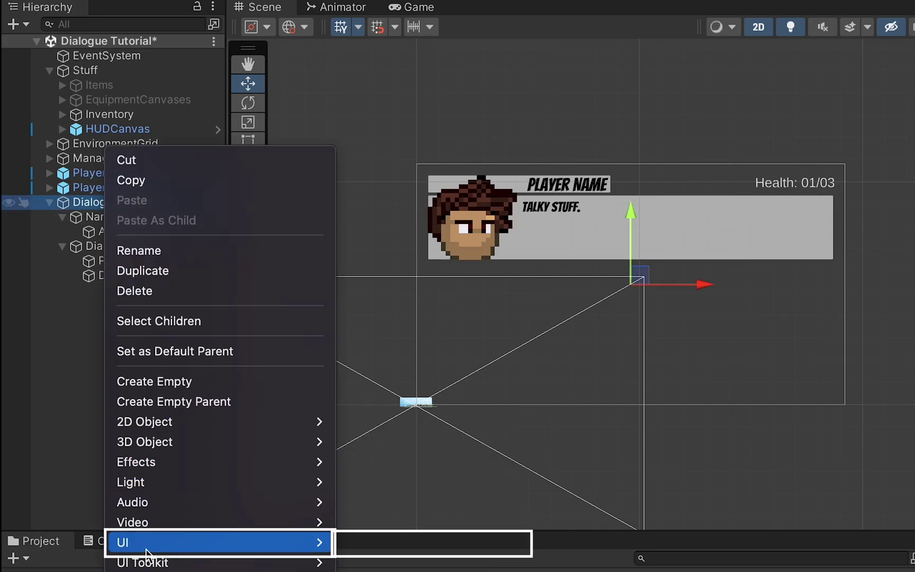
mouse_move(222, 542)
left_click(412, 542)
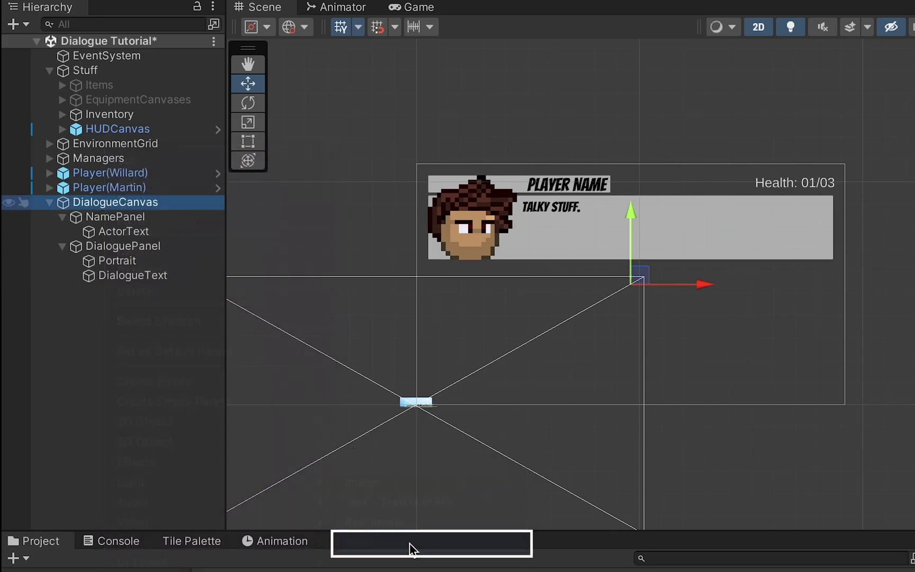
type("OptionsP")
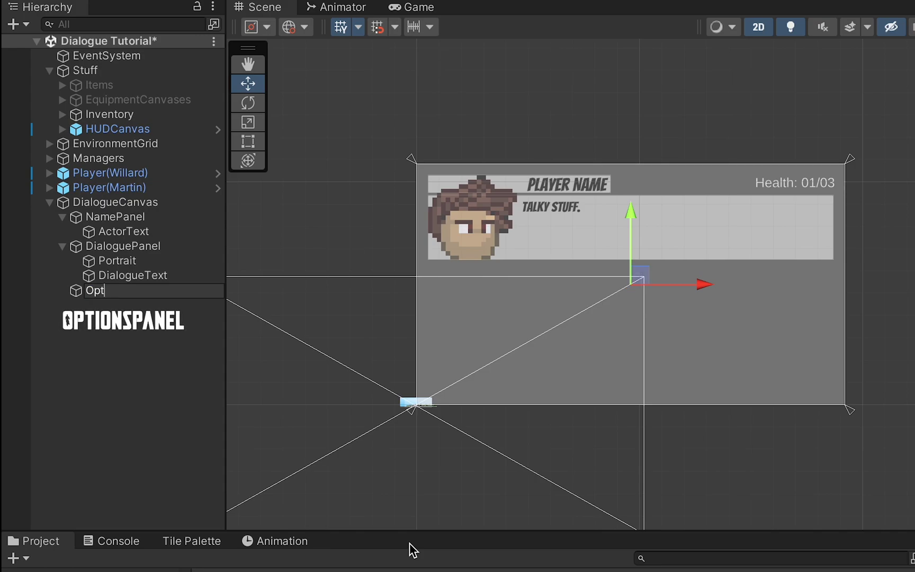
type("anel")
key("Return")
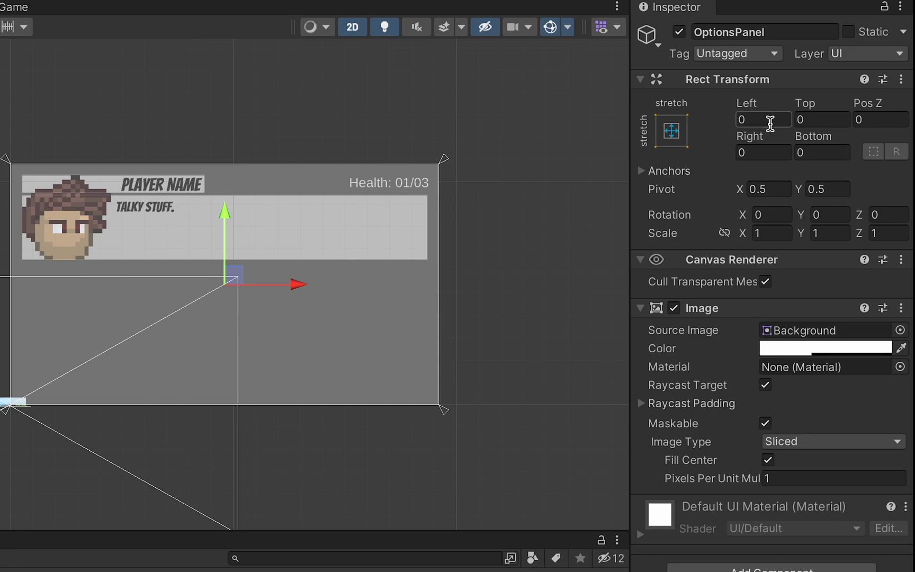
Inset OptionsPanel Left 50, Top 450, Right 50, Bottom 400.
type("50")
key("Tab")
type("450")
key("Tab")
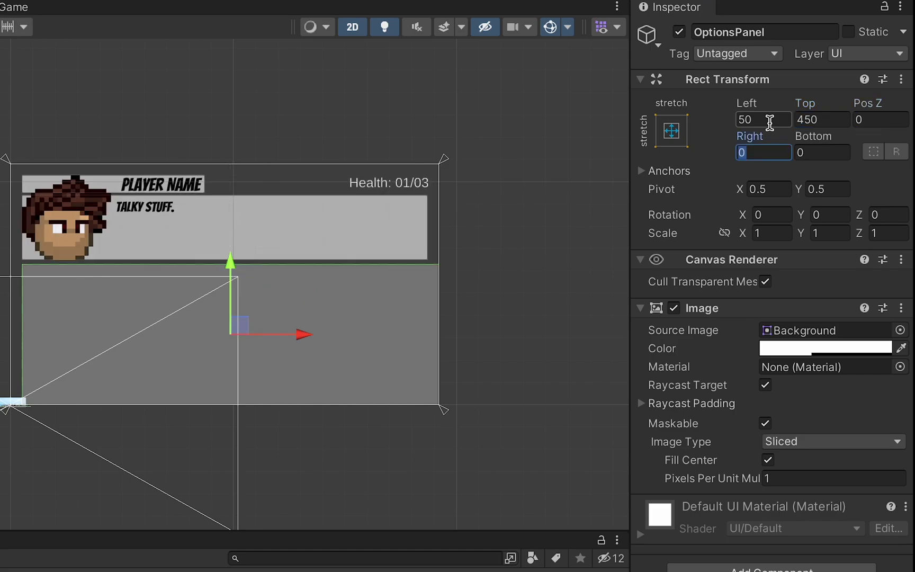
type("50")
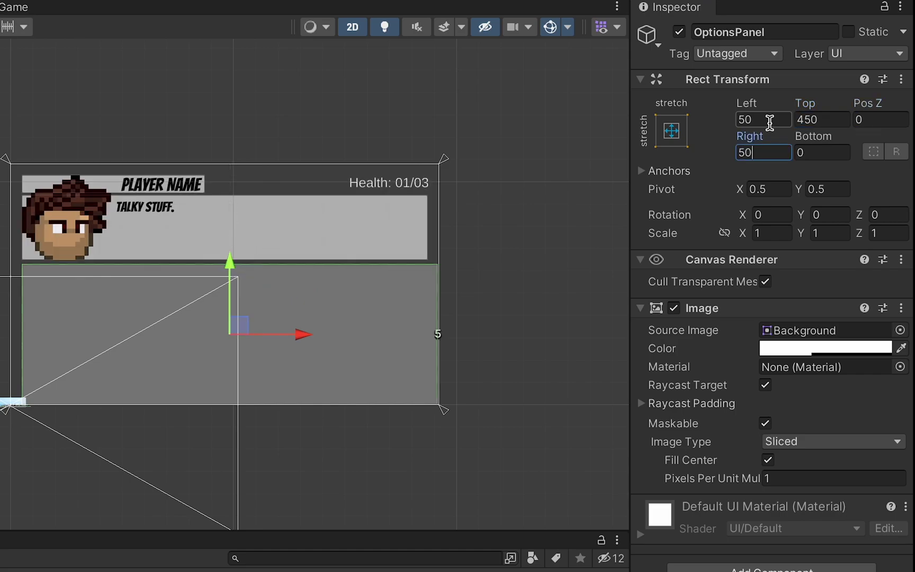
key("Tab")
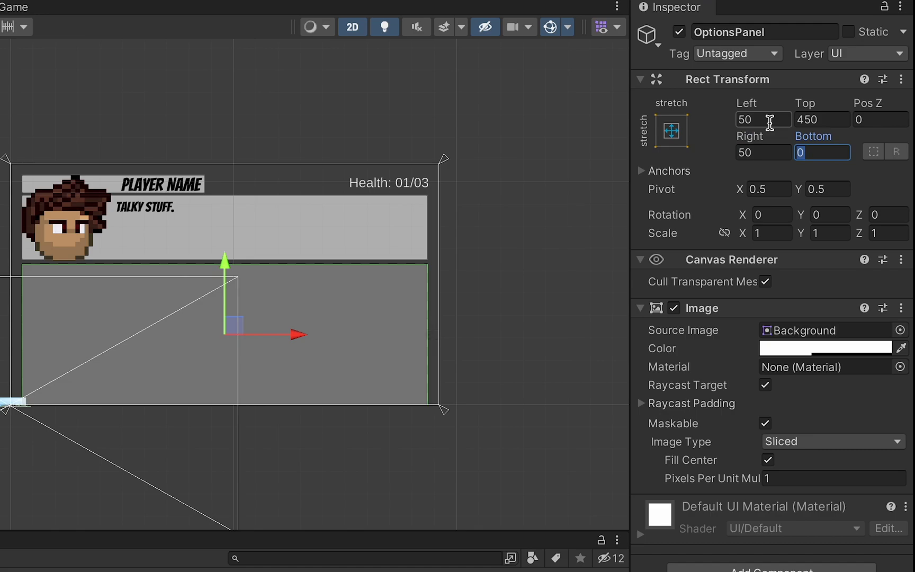
type("400")
key("Return")
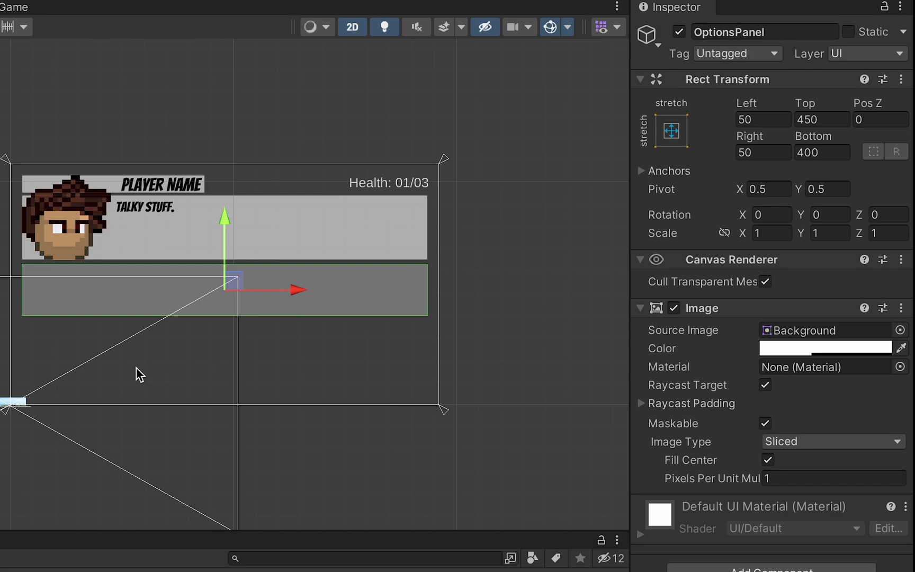
left_click(778, 343)
Make the OptionsPanel colour fully transparent and add a Horizontal Layout Group with Upper Right child alignment.
left_click_drag(774, 545, 678, 547)
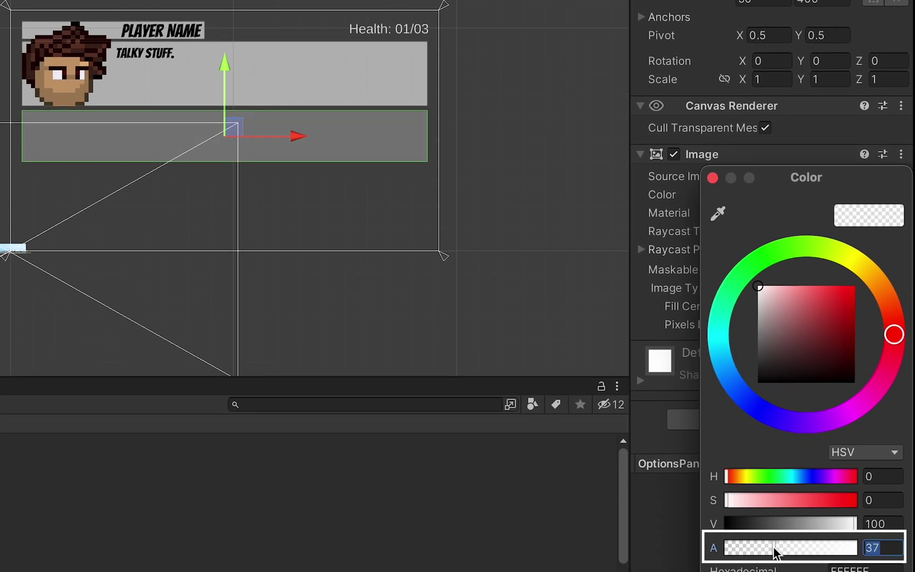
left_click(713, 178)
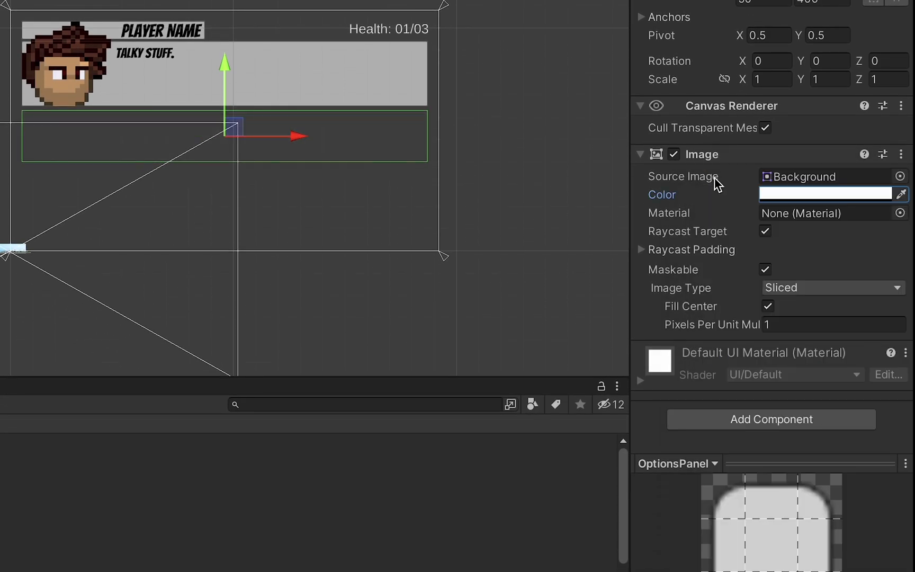
left_click(698, 424)
type("spr")
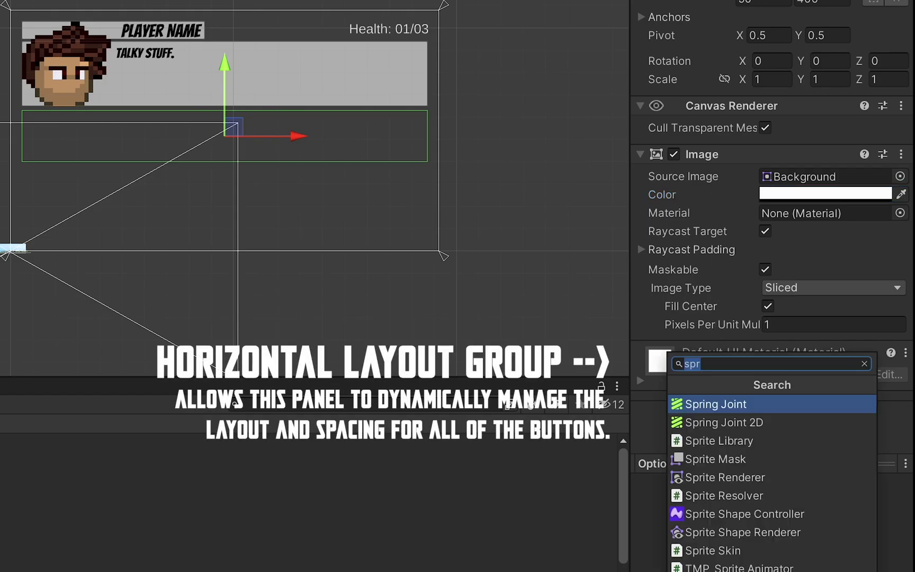
type("horiz")
key("Return")
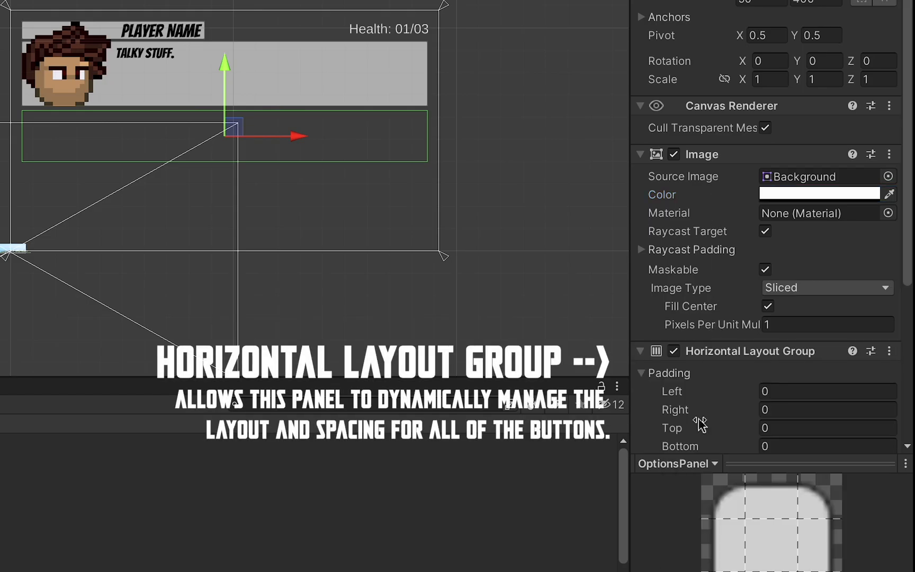
scroll(700, 423, "down", 4)
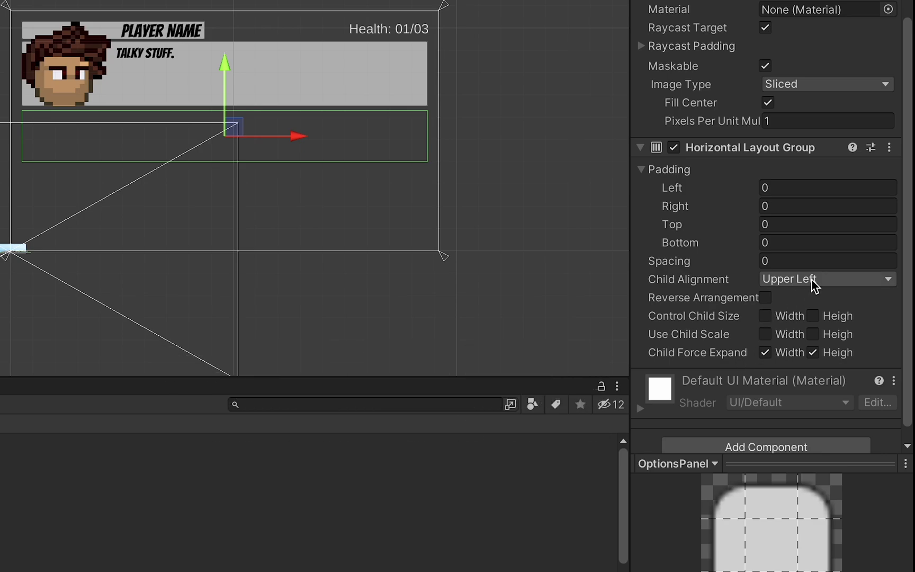
left_click(811, 279)
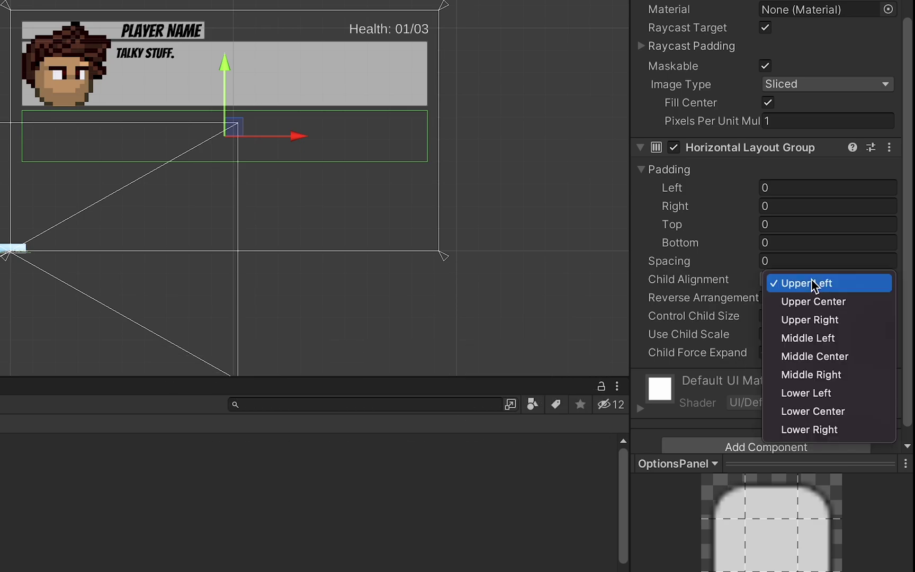
left_click(824, 320)
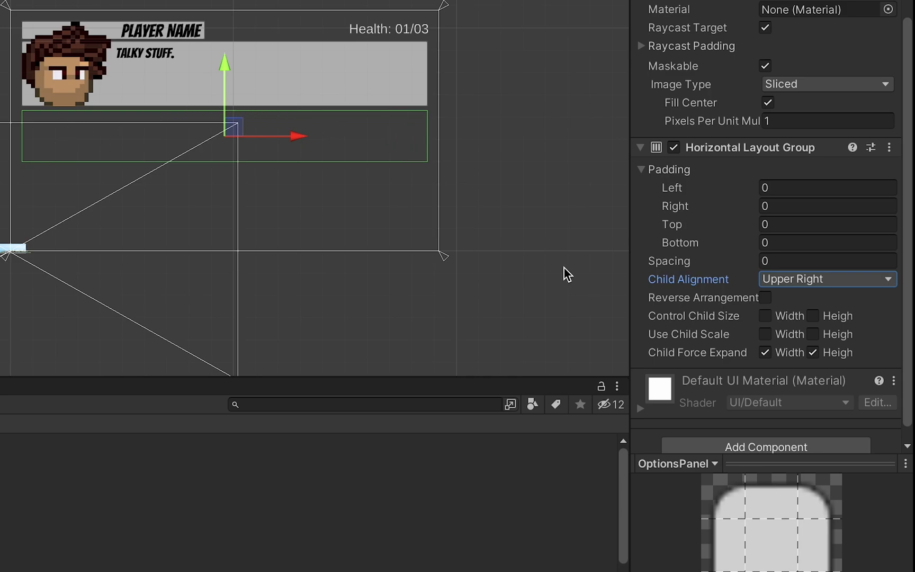
Add a Content Size Fitter component to OptionsPanel below the layout group.
scroll(741, 339, "down", 1)
left_click(713, 432)
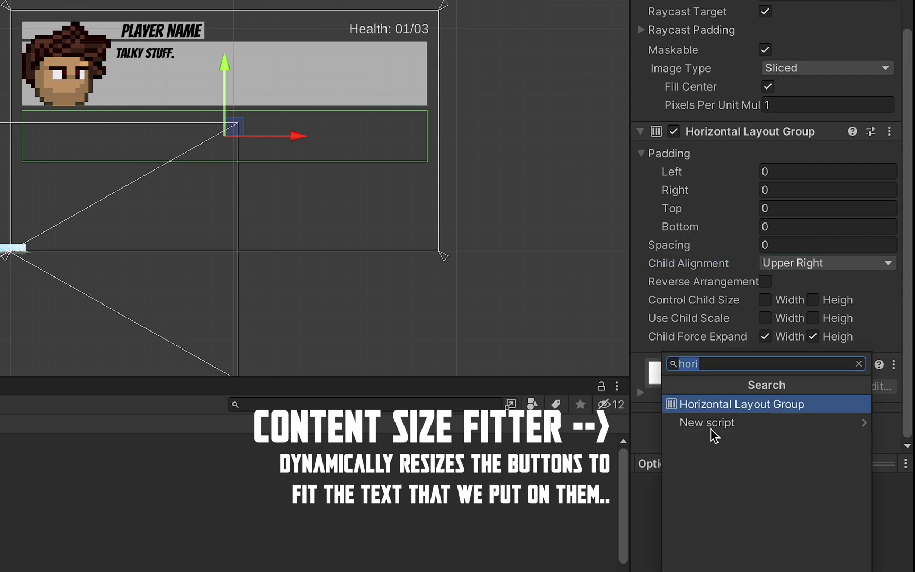
type("conte")
key("Return")
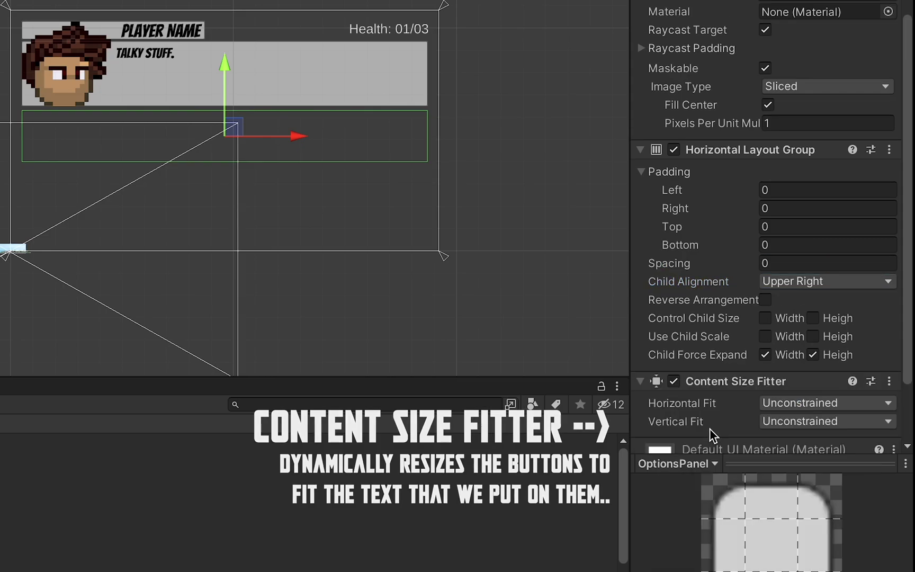
scroll(794, 323, "down", 3)
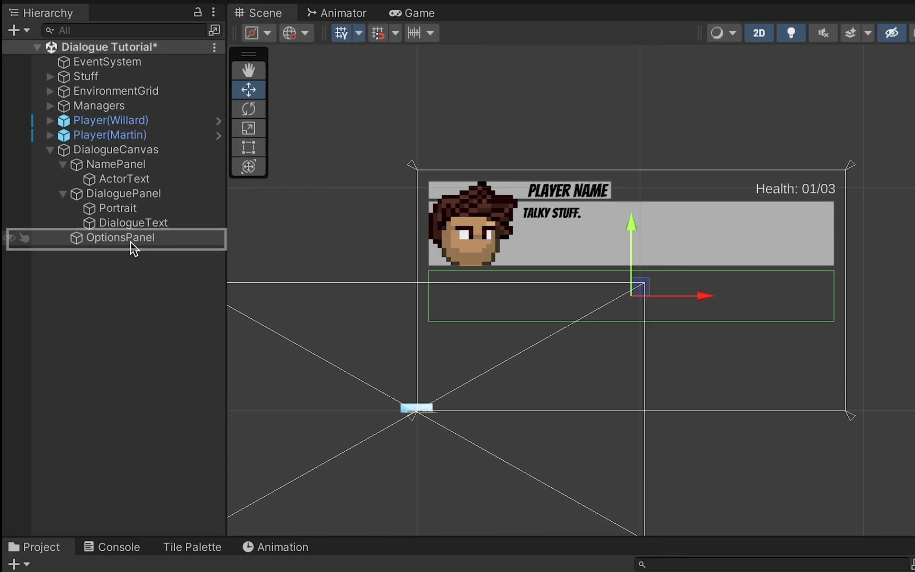
Create a Button - TextMeshPro inside OptionsPanel and name it Option0.
right_click(77, 224)
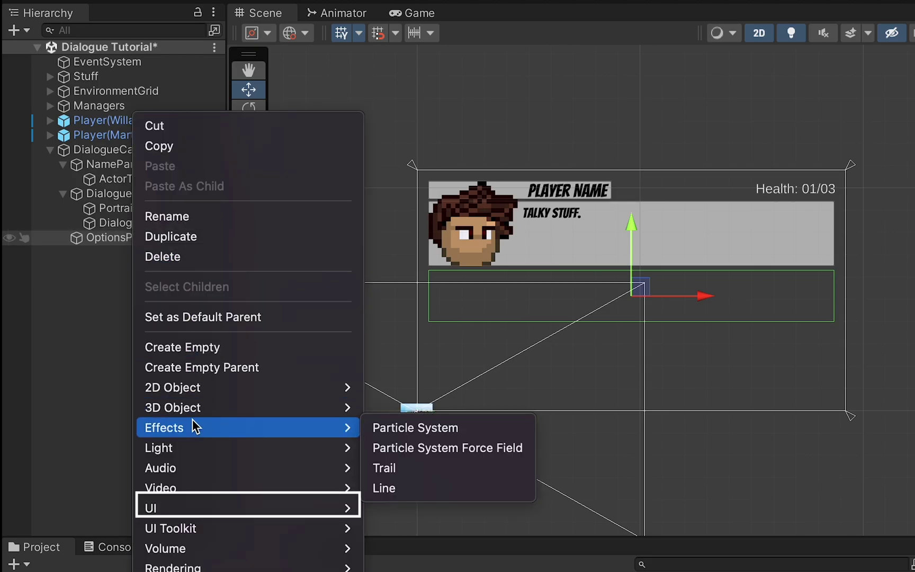
mouse_move(214, 508)
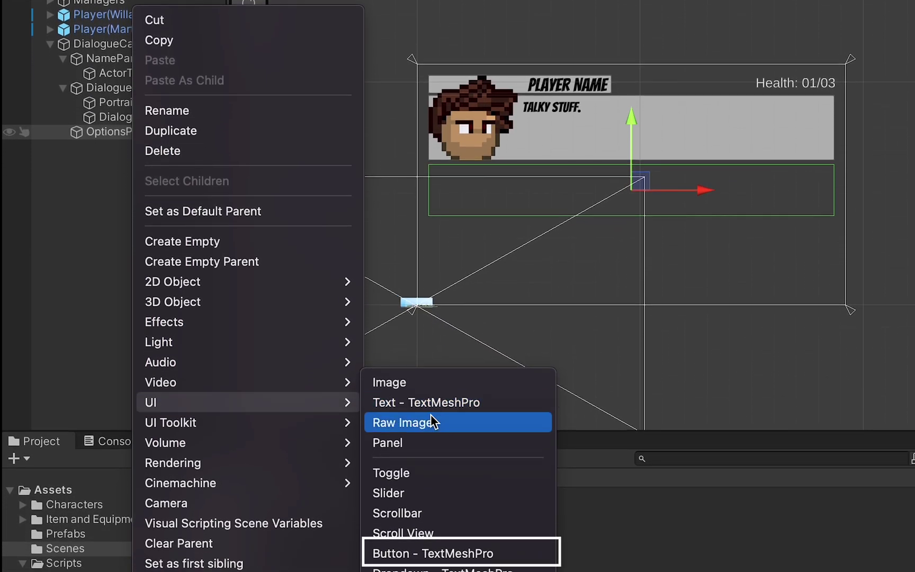
left_click(440, 555)
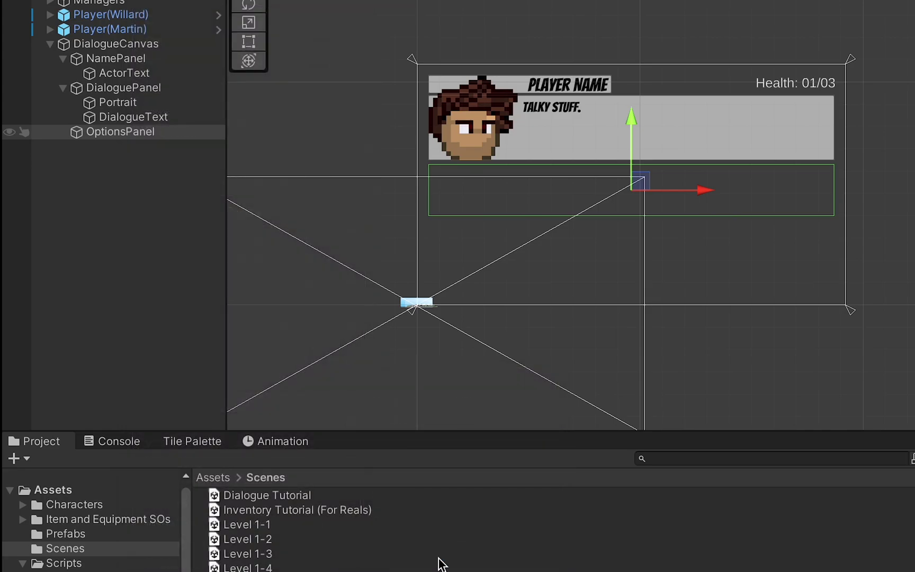
type("Option0")
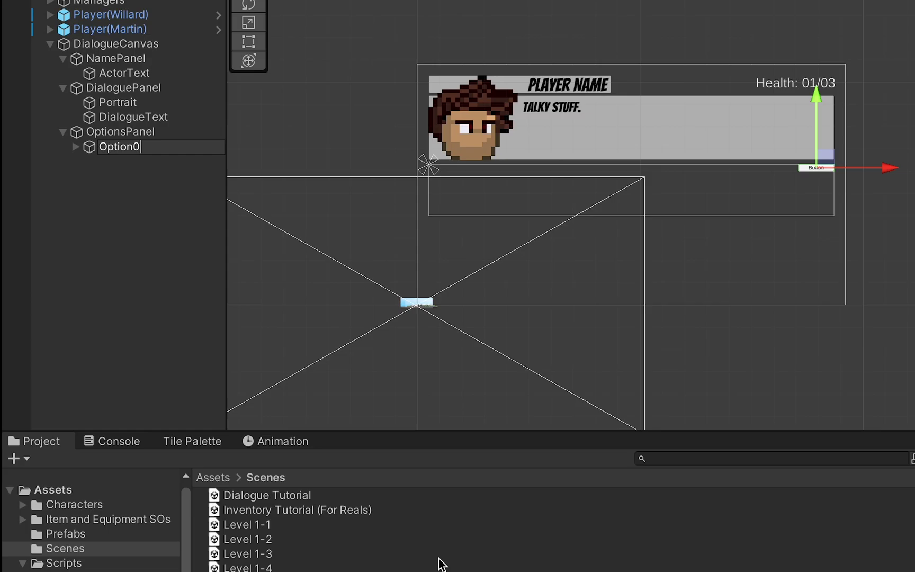
key("Return")
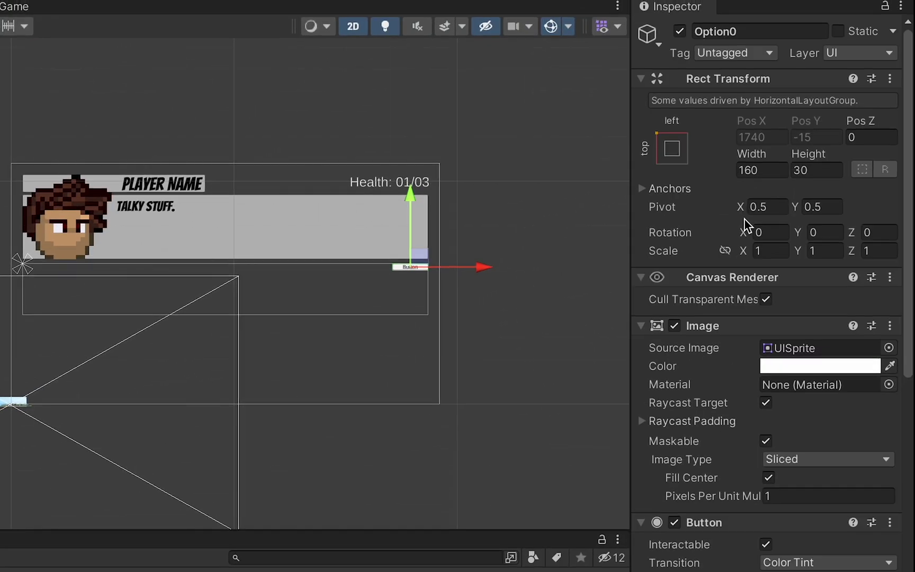
Set the Option0 button's Rect Transform width to 450.
left_click(672, 148)
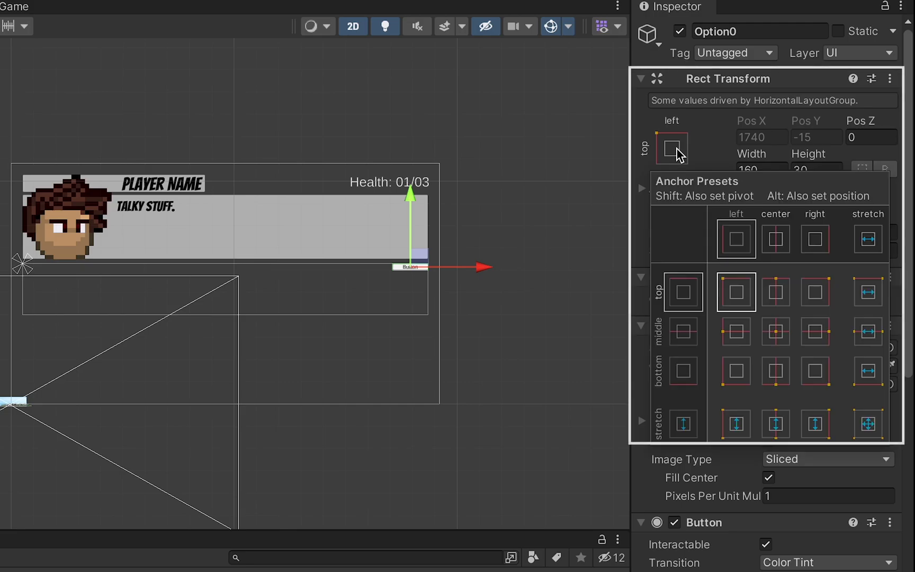
left_click(716, 143)
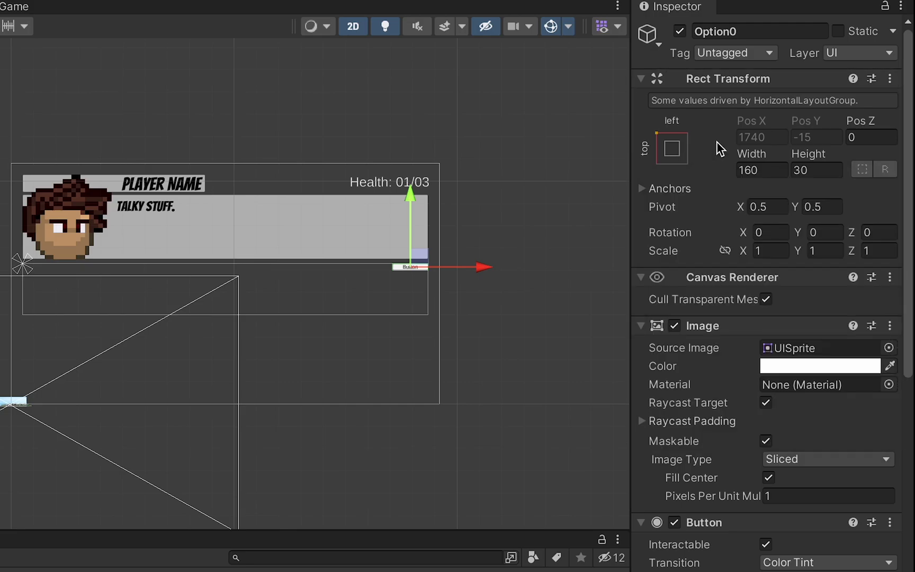
left_click(749, 168)
type("450")
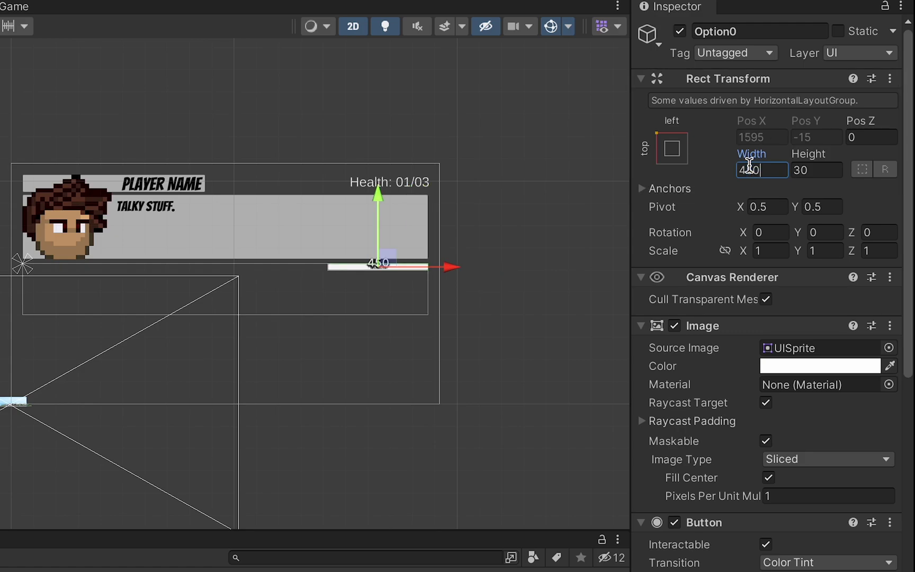
key("Tab")
Set Option0's height to 80 and its Image colour alpha to 80.
type("80")
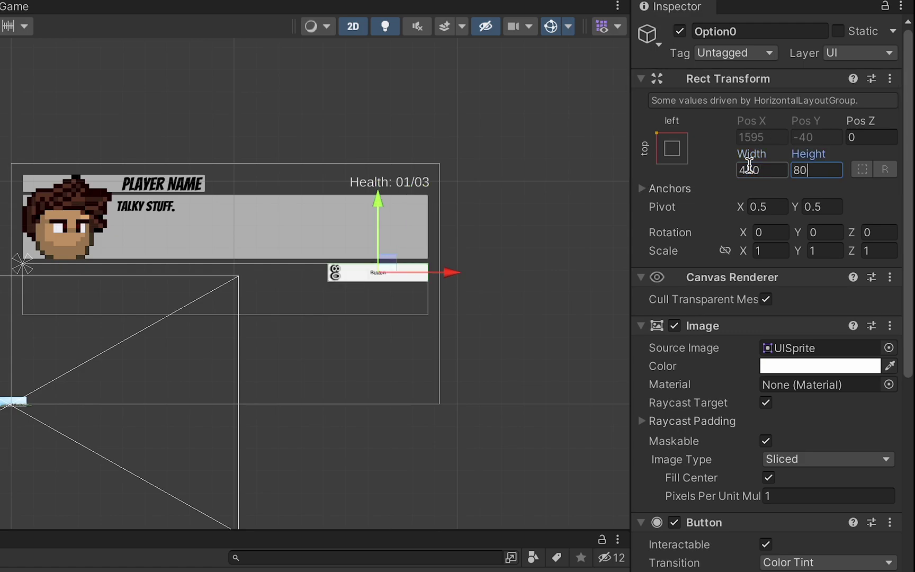
scroll(842, 344, "down", 1)
left_click(847, 347)
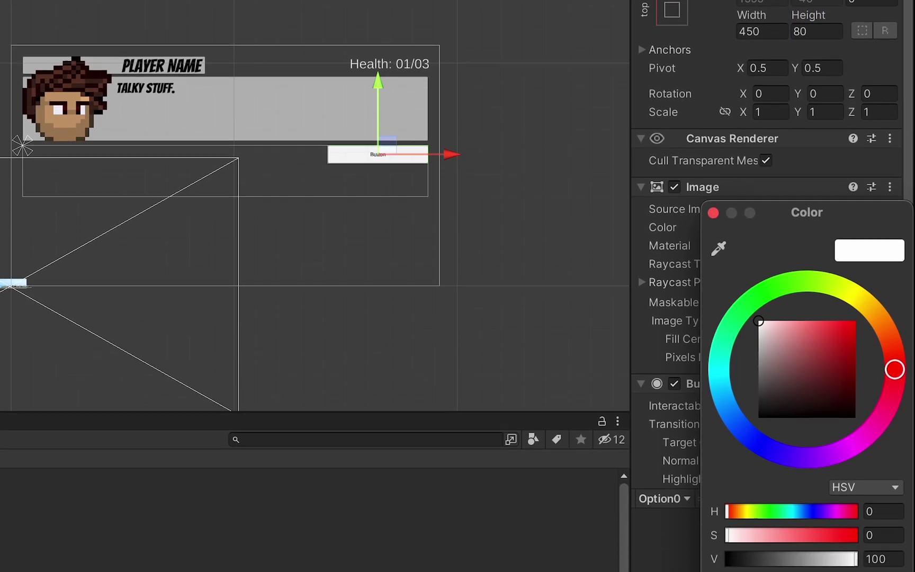
left_click(887, 549)
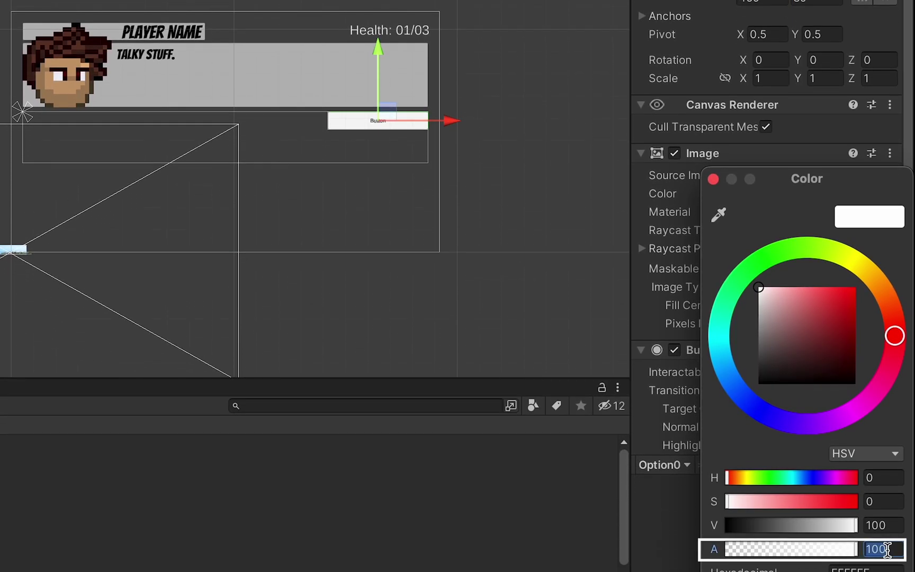
type("80")
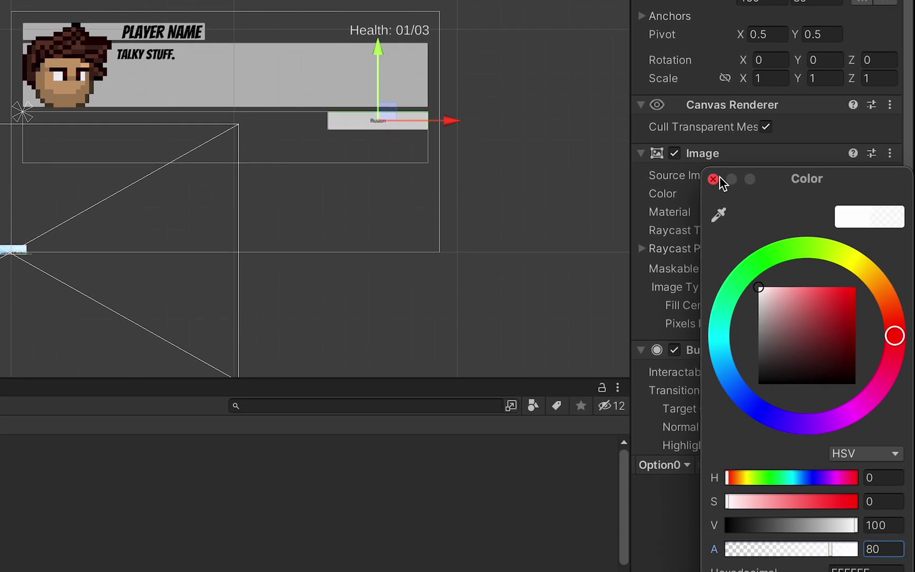
left_click(714, 180)
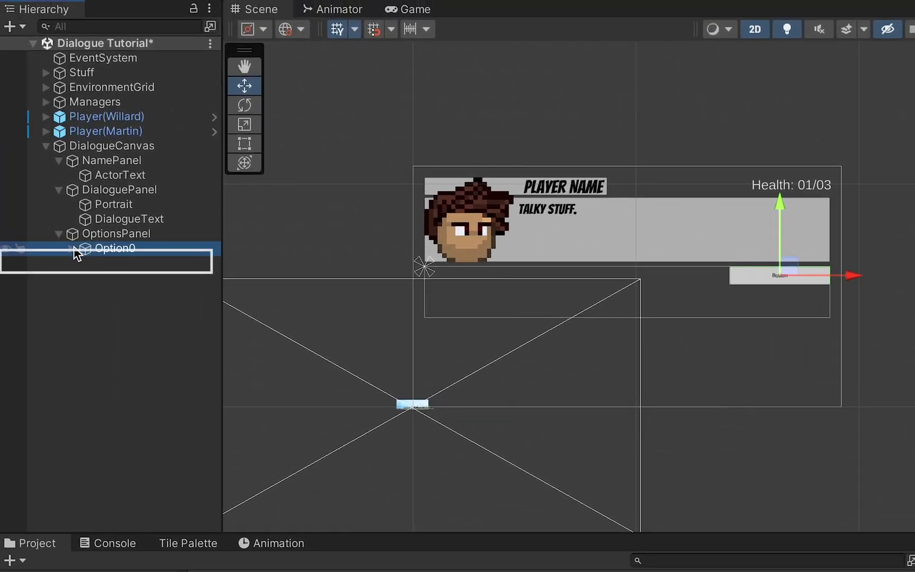
Rename Option0's text child to OptionText.
left_click(73, 249)
left_click(139, 268)
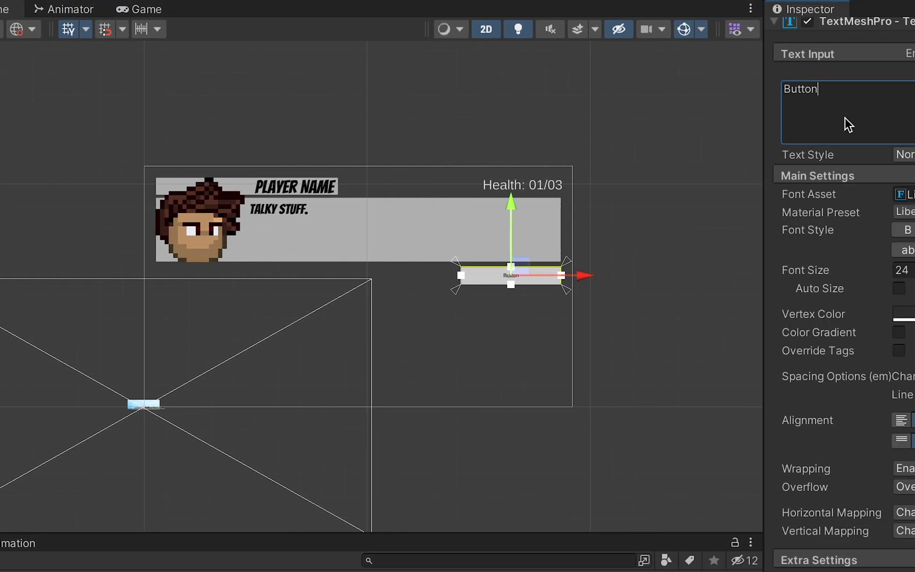
key("ctrl+a")
type("OptionText")
double_click(864, 32)
type("O")
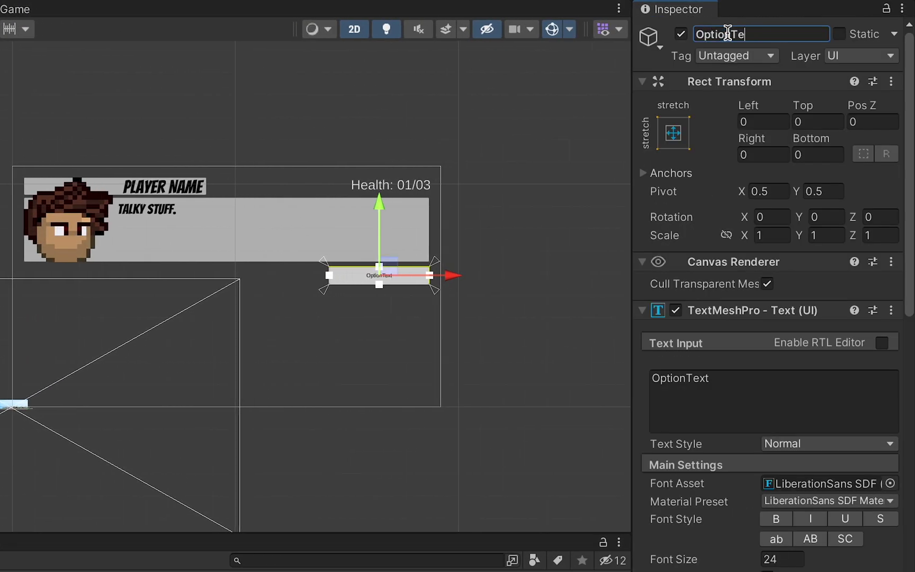
Give the OptionText label the Bangers SDF font at size 64 and begin editing its text.
left_click(749, 401)
scroll(889, 355, "down", 3)
left_click(890, 357)
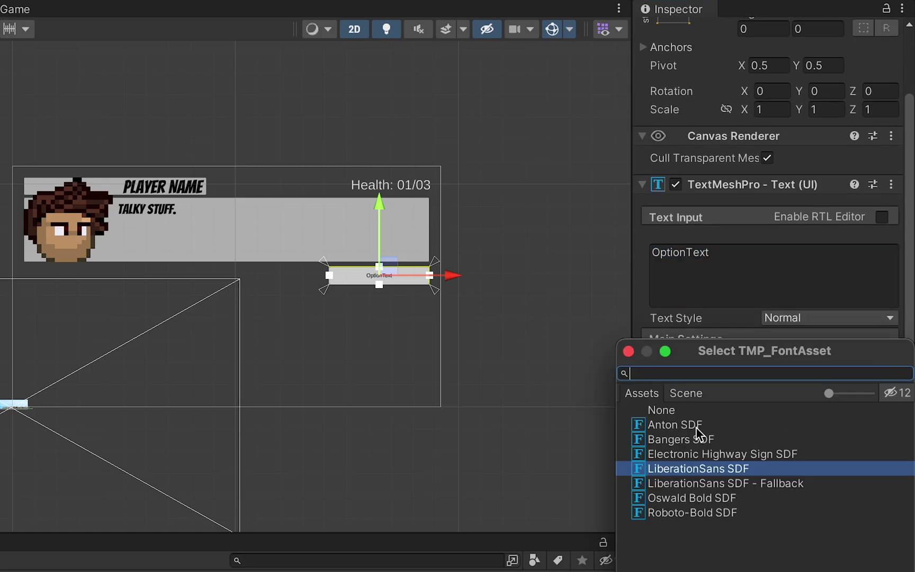
double_click(696, 436)
left_click(778, 434)
type("64")
left_click(730, 269)
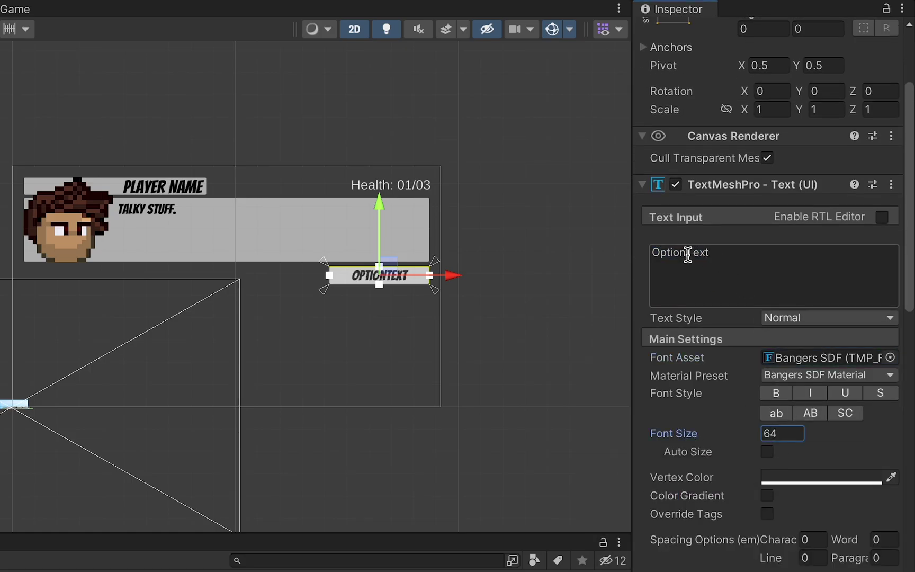
key("BackSpace")
key("BackSpace")
key("BackSpace")
key("BackSpace")
Finish the label as 'Option 1' and duplicate Option0 three times.
type("1")
left_click(55, 247)
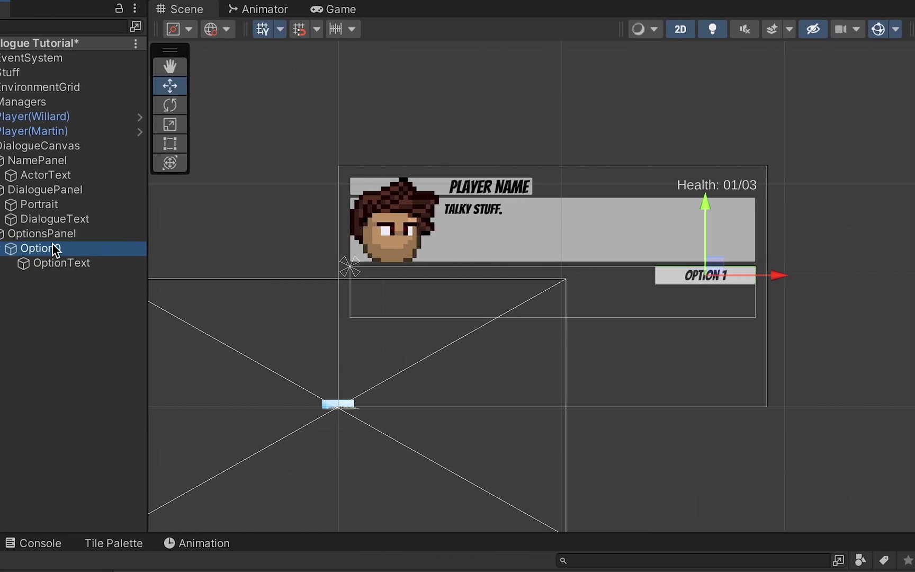
key("ctrl+d")
key("ctrl+d")
key("ctrl+d")
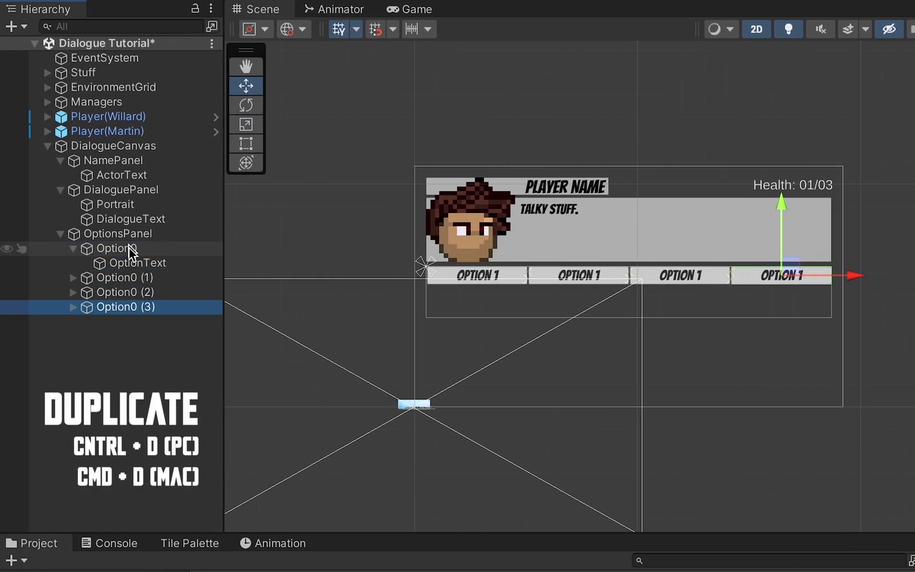
Rename the first two copies Option1 and Option2.
left_click(137, 279)
key("F2")
type("Option1")
key("Return")
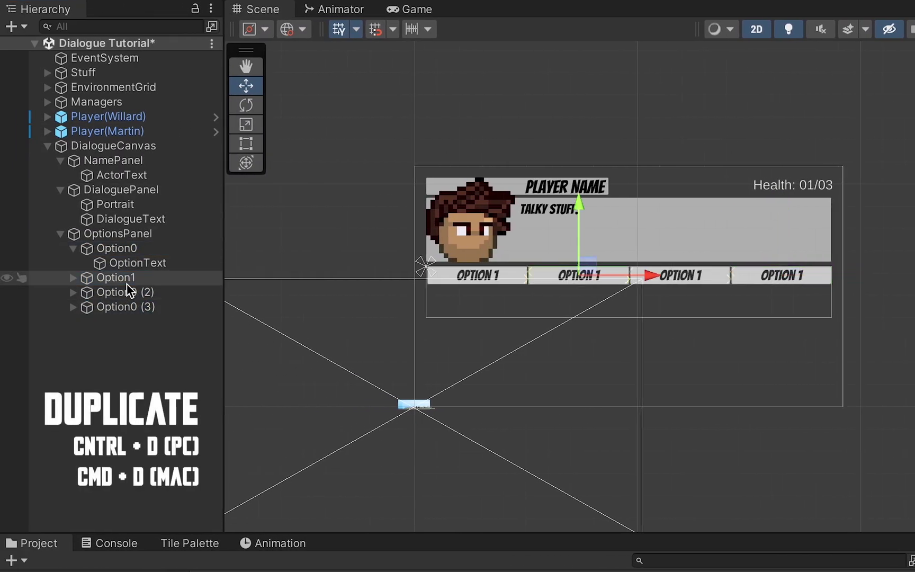
left_click(127, 292)
key("F2")
type("Option2")
key("Return")
left_click(126, 307)
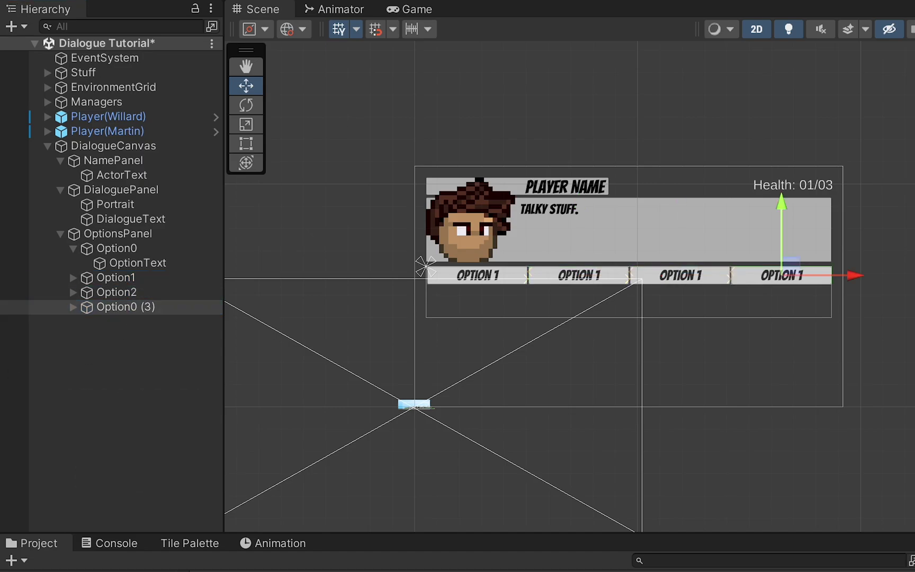
Expand the option buttons and change Option1's label number to 2.
left_click(72, 275)
left_click(73, 305)
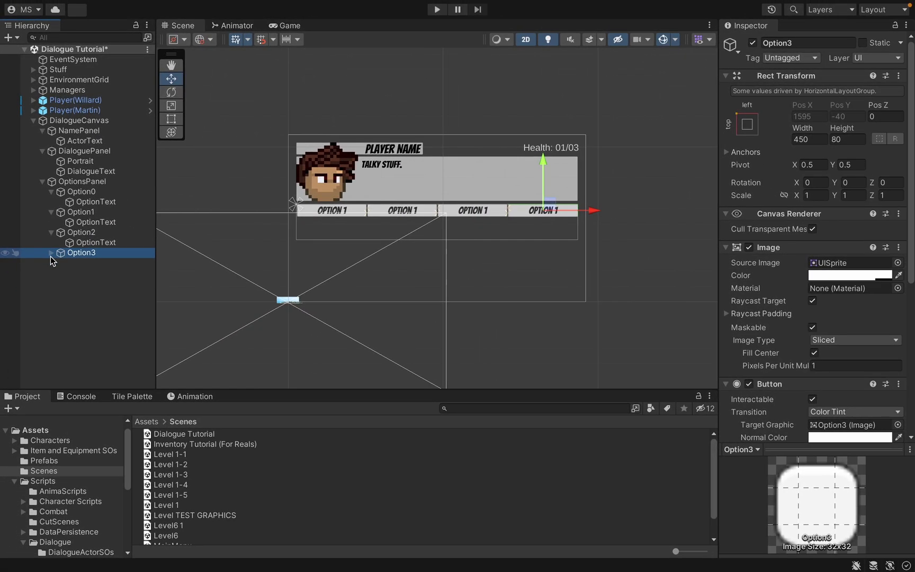
left_click(51, 252)
left_click(80, 211)
left_click(96, 222)
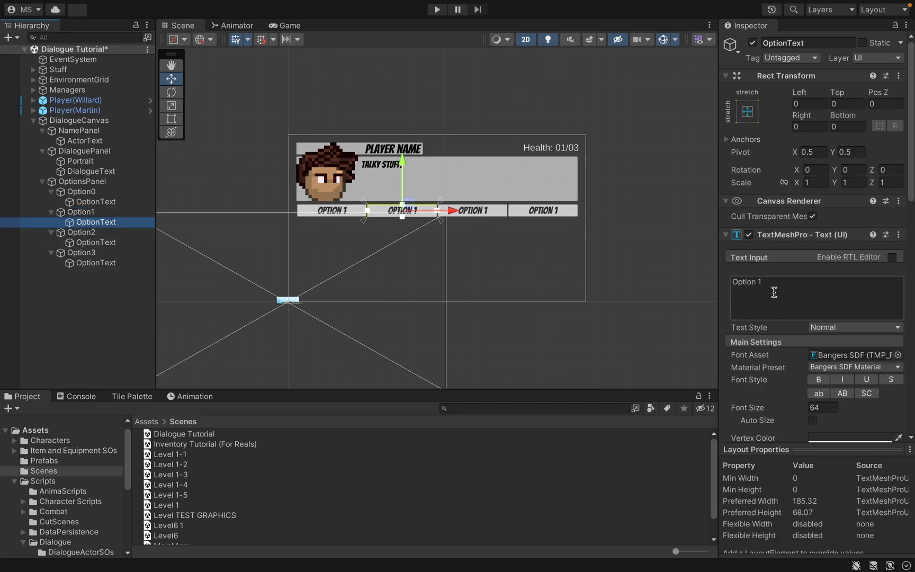
left_click(776, 290)
key("BackSpace")
type("2")
Change Option0's label text to 'Option 0'.
left_click(80, 192)
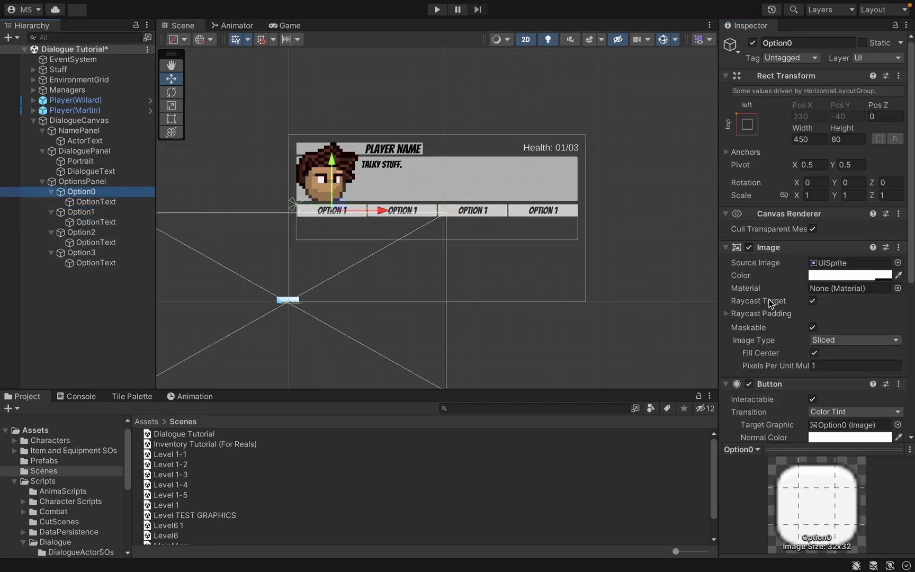
left_click(96, 202)
left_click(824, 262)
key("BackSpace")
type("0")
Relabel Option2 and Option3 as 'Option 2' and 'Option 3', then clear the selection.
left_click(105, 242)
left_click(760, 262)
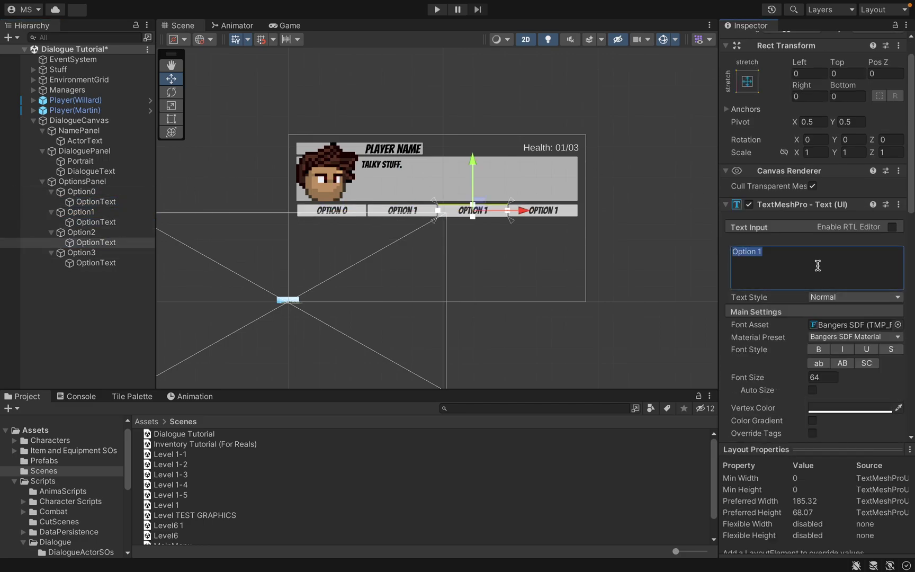
left_click(817, 266)
key("BackSpace")
type("2")
left_click(95, 262)
left_click(775, 255)
key("BackSpace")
type("3")
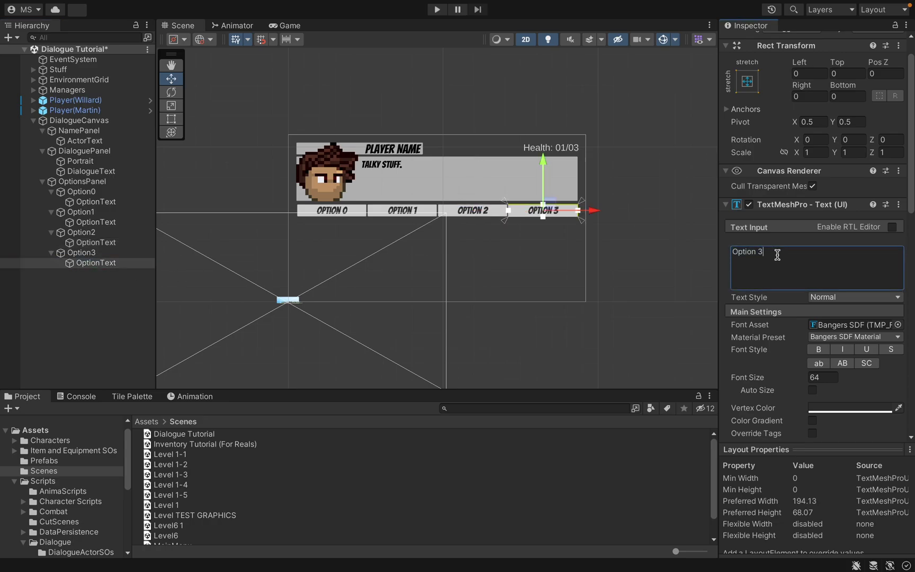
key("ctrl+shift+d")
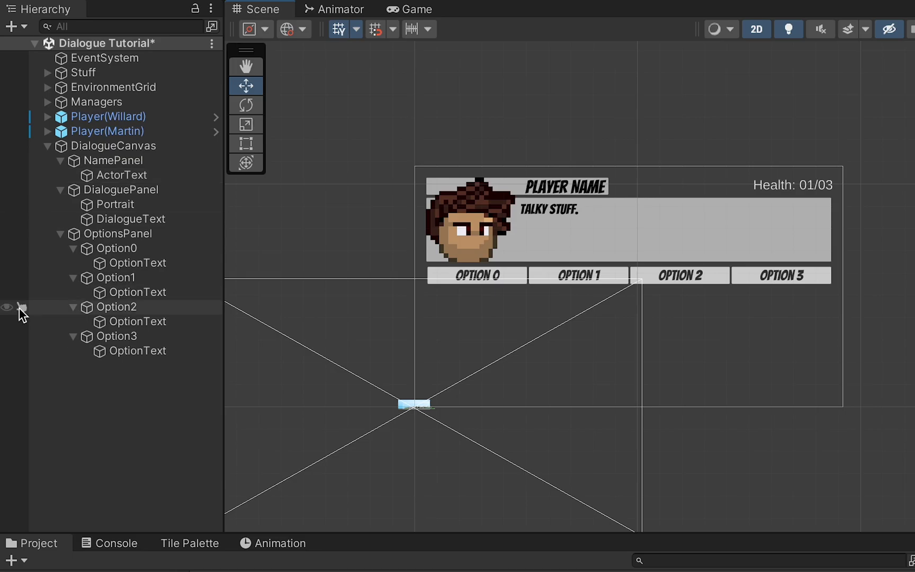
Switch to the Game view to preview the dialogue box with its four option buttons.
left_click(402, 9)
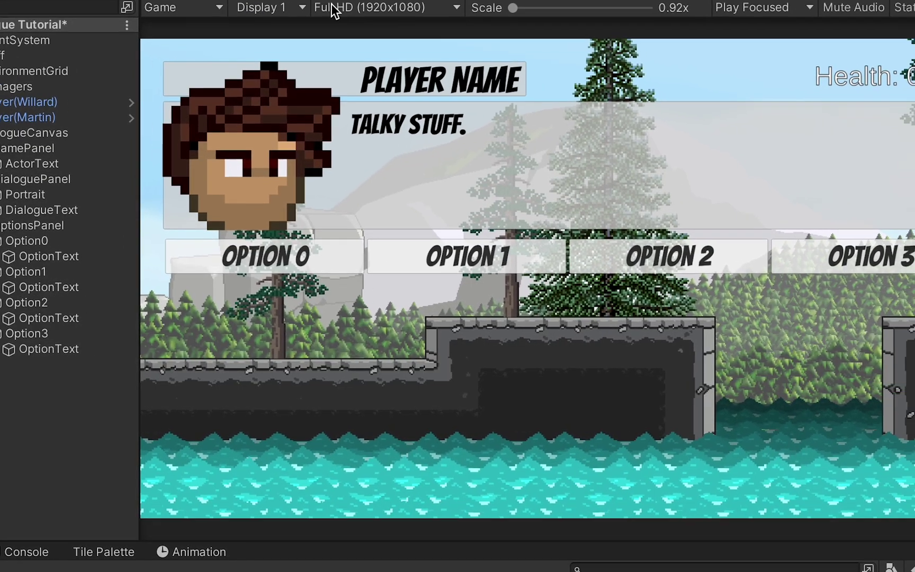